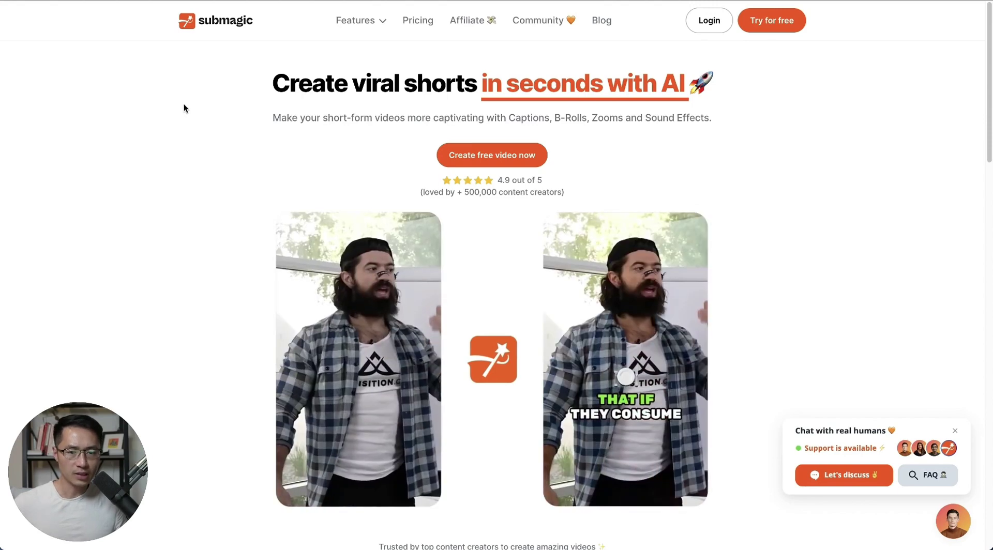
# Step: Open the Auto Subtitle Generator feature page from the Features menu and scroll through it
pyautogui.moveTo(377, 32)
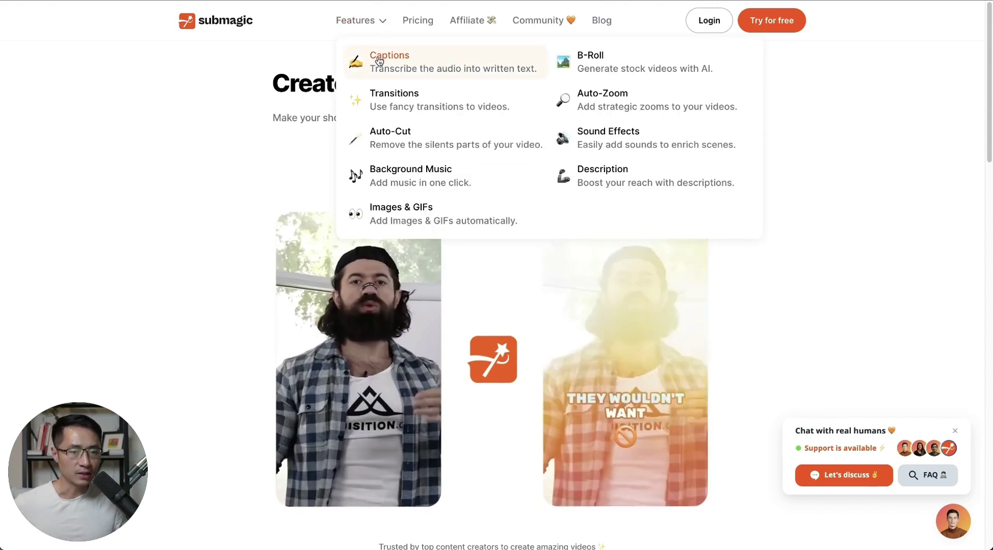
pyautogui.click(379, 61)
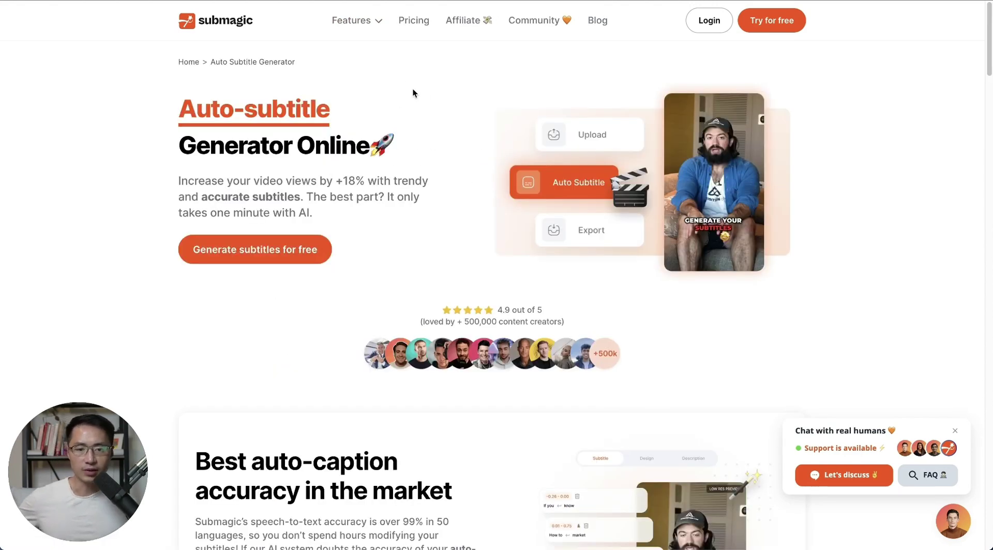
pyautogui.scroll(-4, 191, 229)
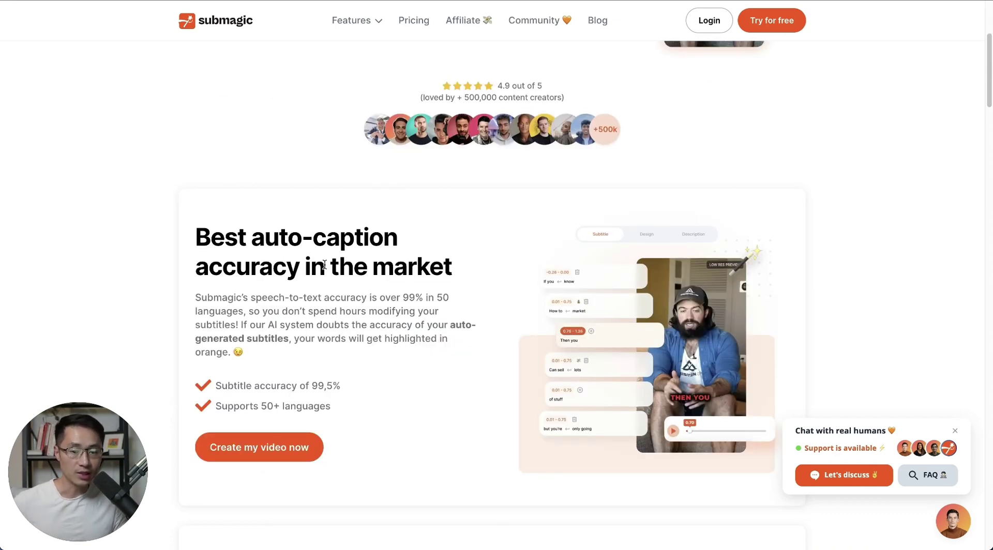
pyautogui.scroll(-1, 352, 282)
# Step: Read further down the page, briefly highlighting the 'sound effects for emojis' phrase, then clear it
pyautogui.moveTo(334, 365); pyautogui.dragTo(216, 372)
pyautogui.scroll(-7, 503, 158)
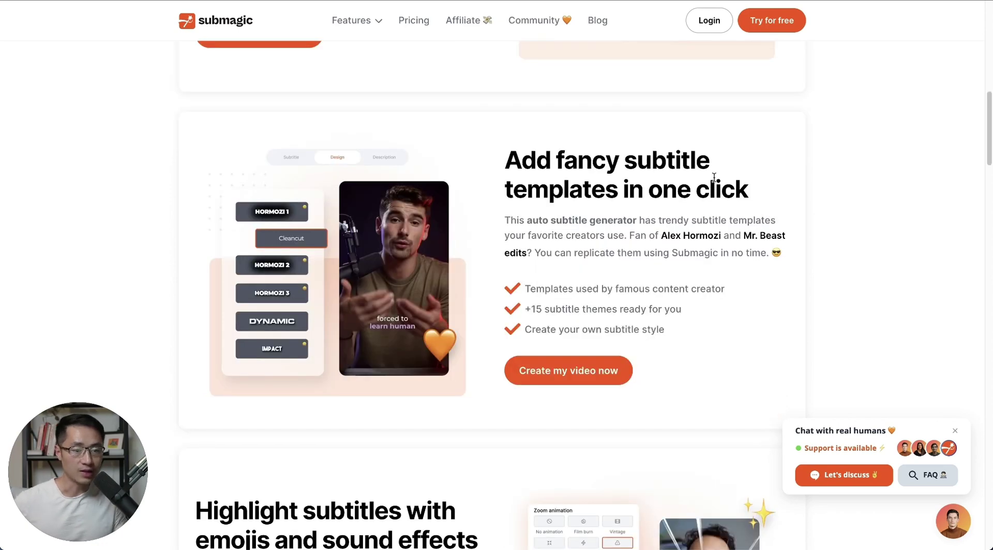
pyautogui.scroll(-6, 730, 194)
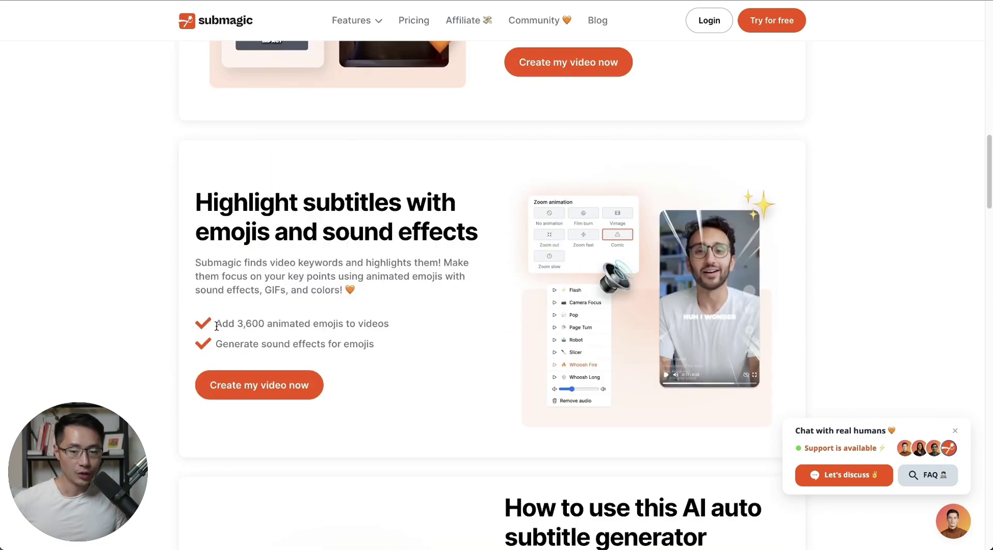
pyautogui.moveTo(216, 324); pyautogui.dragTo(392, 332)
pyautogui.moveTo(251, 343); pyautogui.dragTo(393, 346)
pyautogui.click(403, 349)
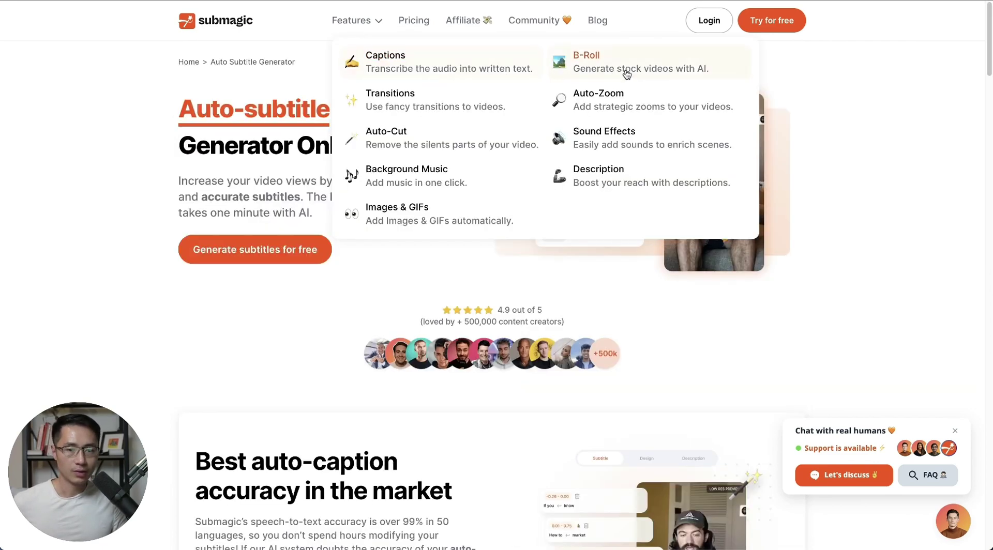
# Step: Browse the B-Roll feature page, highlighting the phrase 'Magic B-rolls' while reading
pyautogui.click(629, 73)
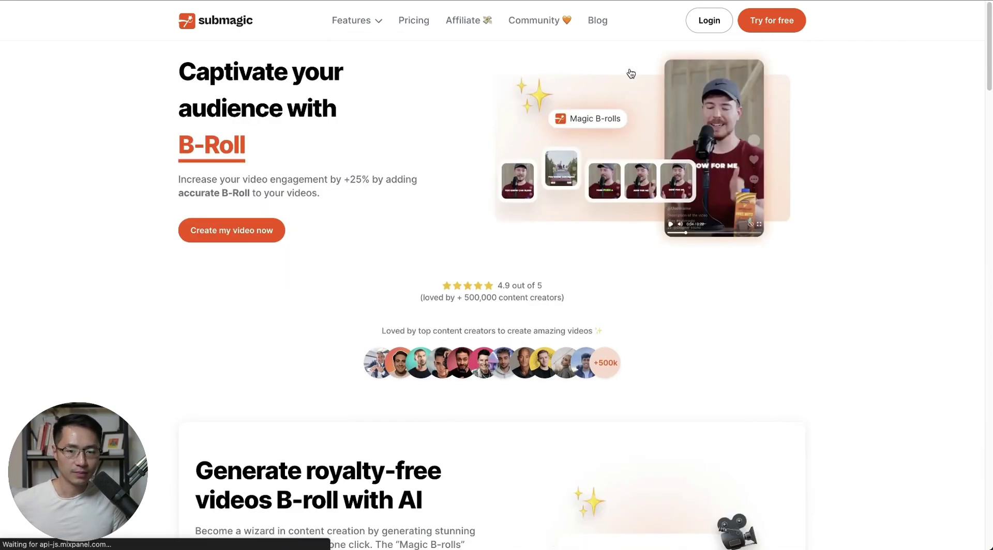
pyautogui.scroll(-4, 419, 203)
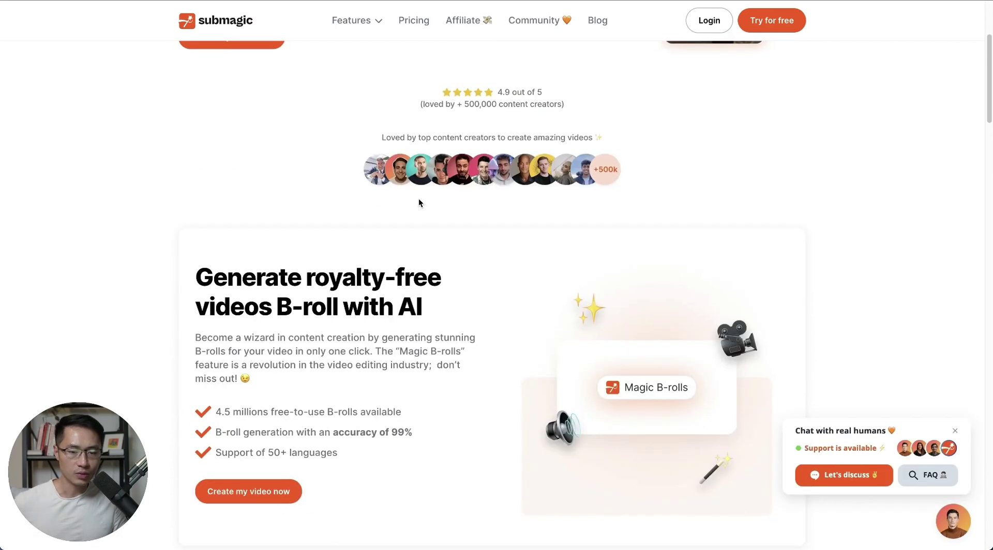
pyautogui.scroll(-1, 494, 291)
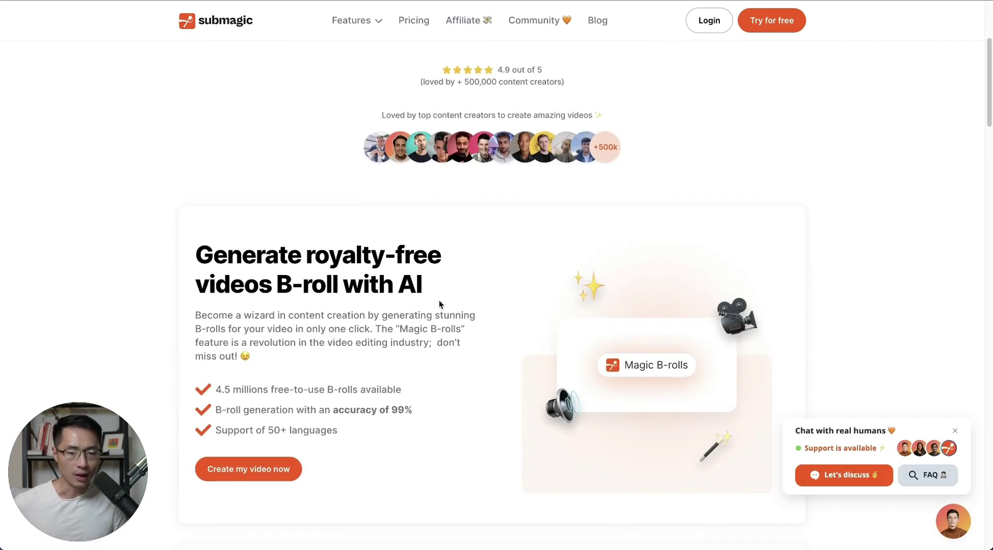
pyautogui.moveTo(402, 328); pyautogui.dragTo(466, 329)
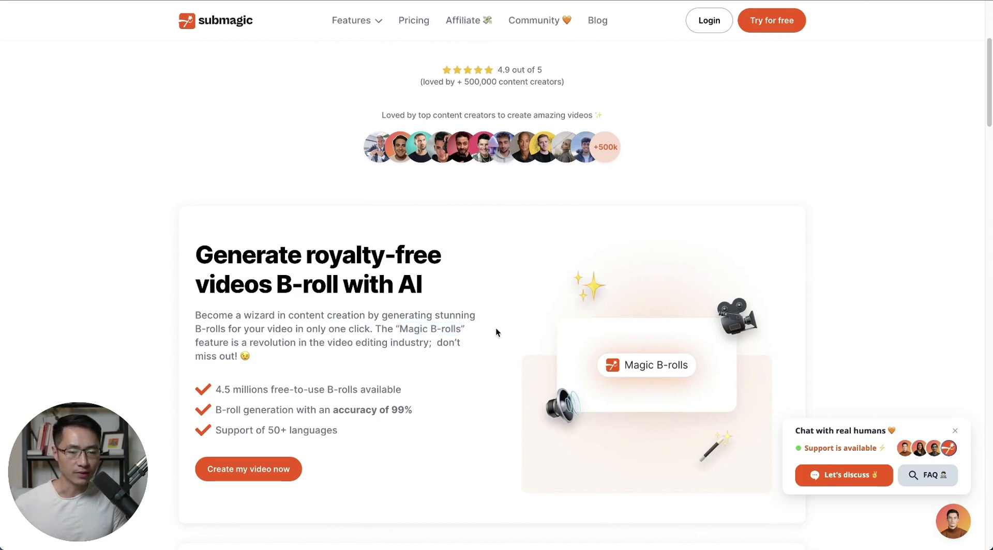
pyautogui.scroll(-8, 495, 332)
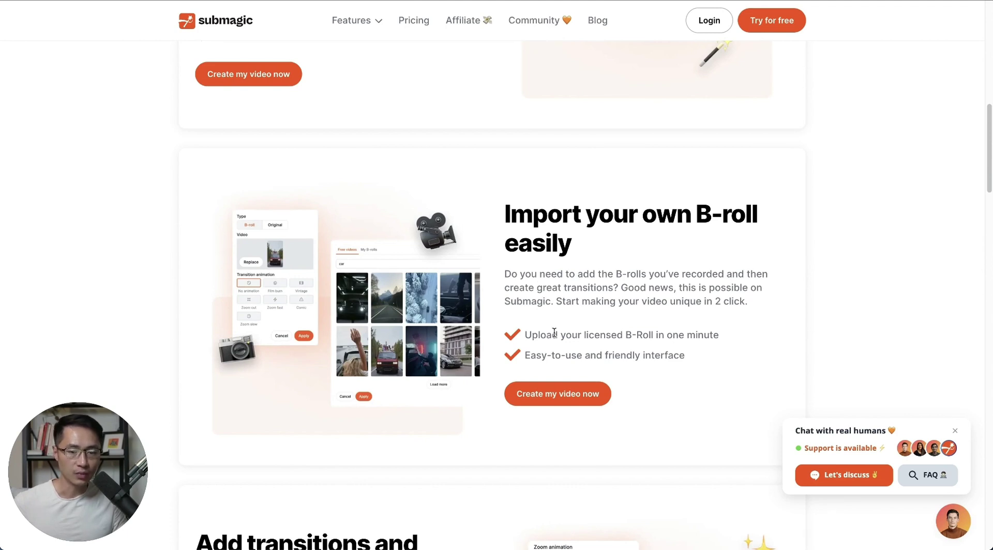
pyautogui.scroll(-5, 541, 312)
pyautogui.moveTo(196, 288); pyautogui.dragTo(485, 348)
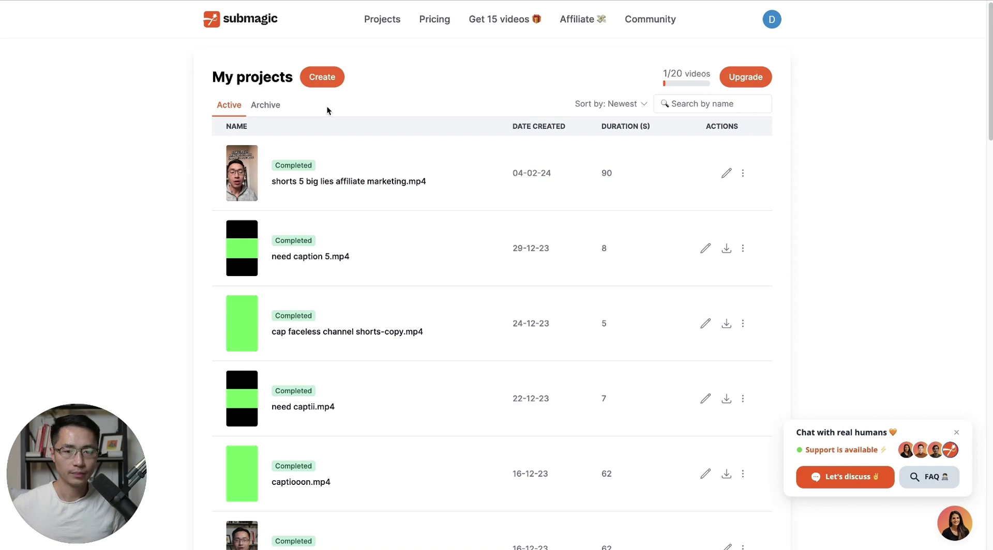
# Step: Create a project from the 'example - looka' video, keeping English captions, and upload it
pyautogui.click(321, 81)
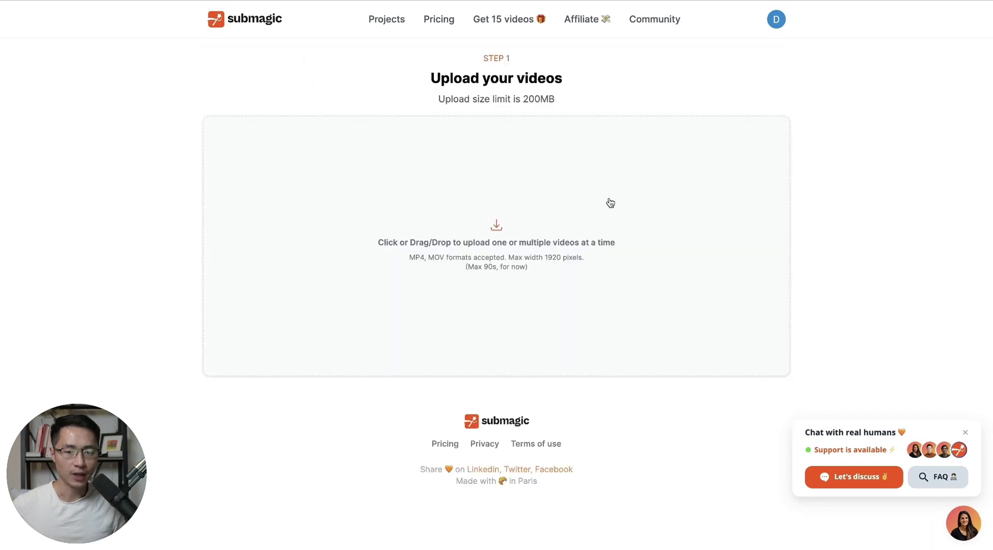
pyautogui.click(523, 240)
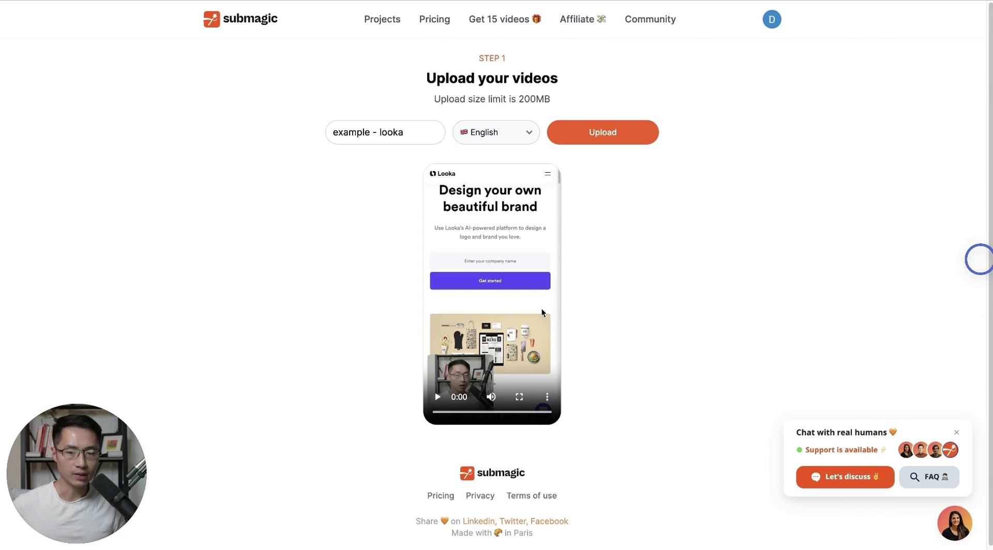
pyautogui.moveTo(416, 132); pyautogui.dragTo(333, 133)
pyautogui.click(513, 135)
pyautogui.scroll(-5, 499, 337)
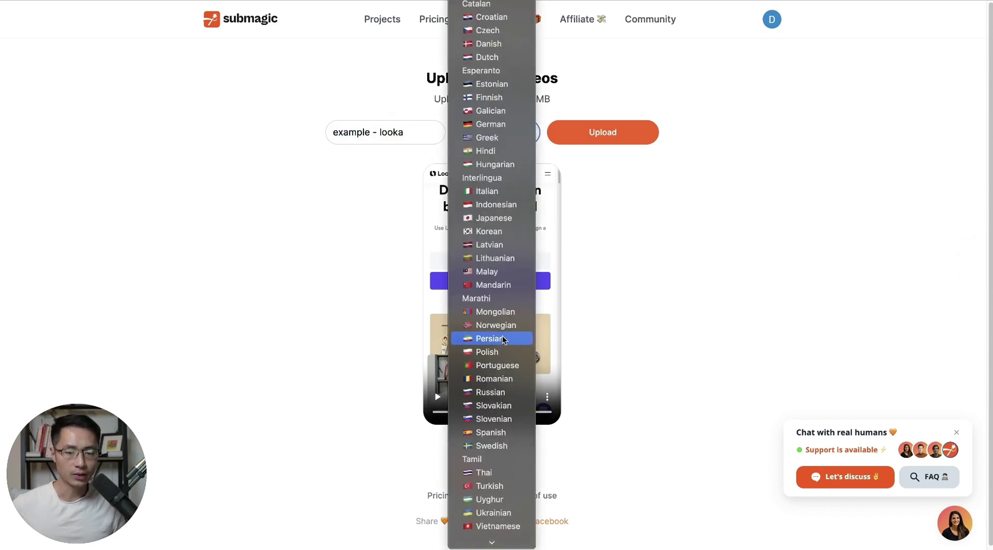
pyautogui.scroll(1, 499, 336)
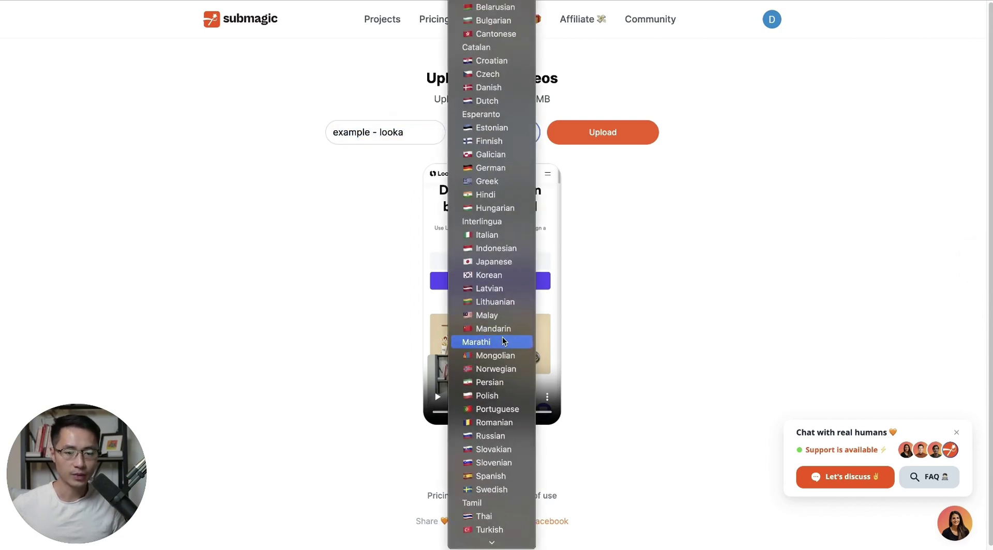
pyautogui.click(619, 321)
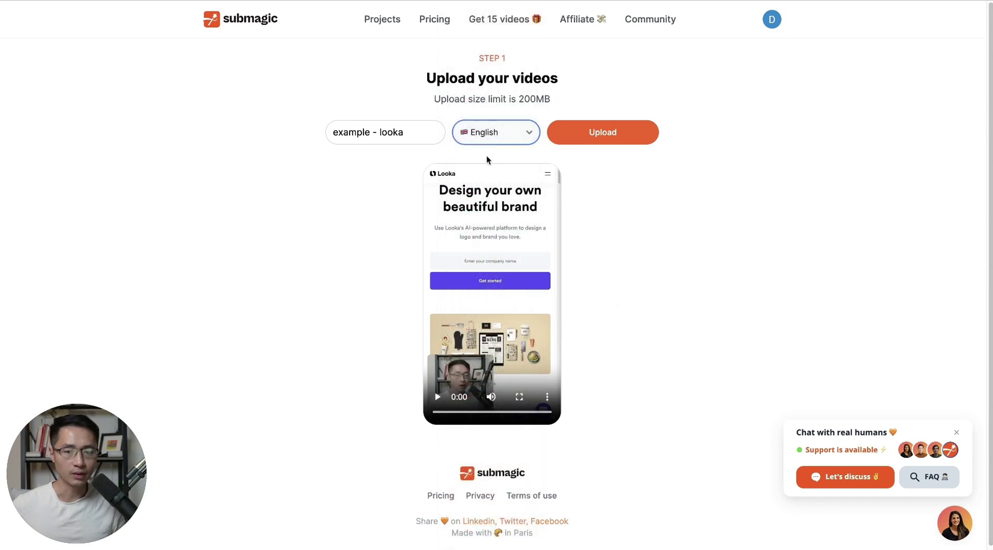
pyautogui.click(603, 132)
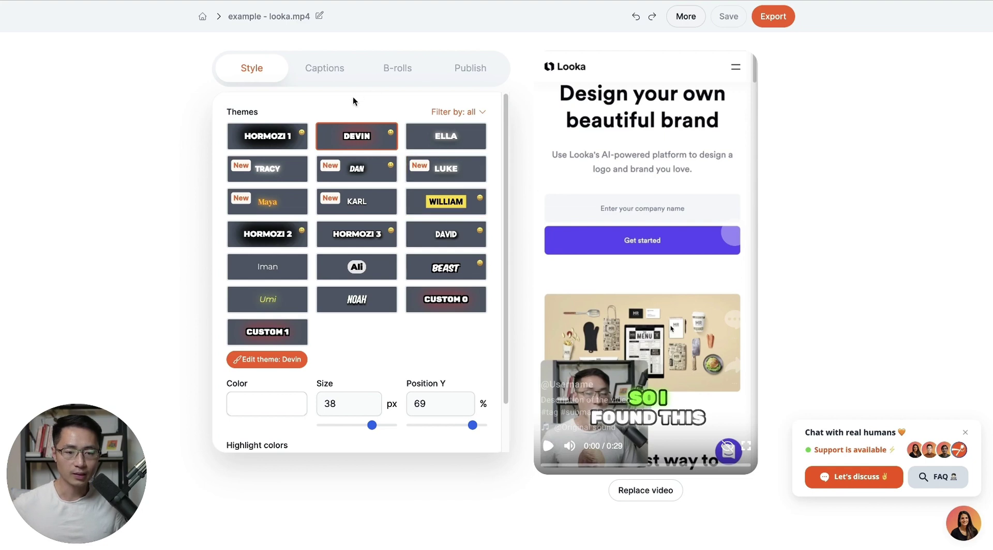
# Step: In the caption transcript, correct the misheard word 'eye' to 'AI'
pyautogui.click(321, 74)
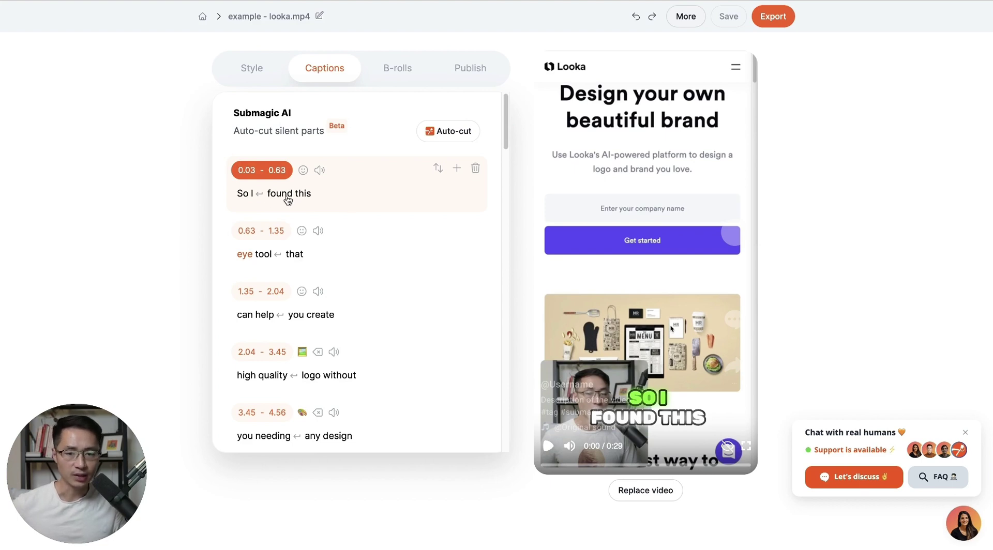
pyautogui.click(245, 254)
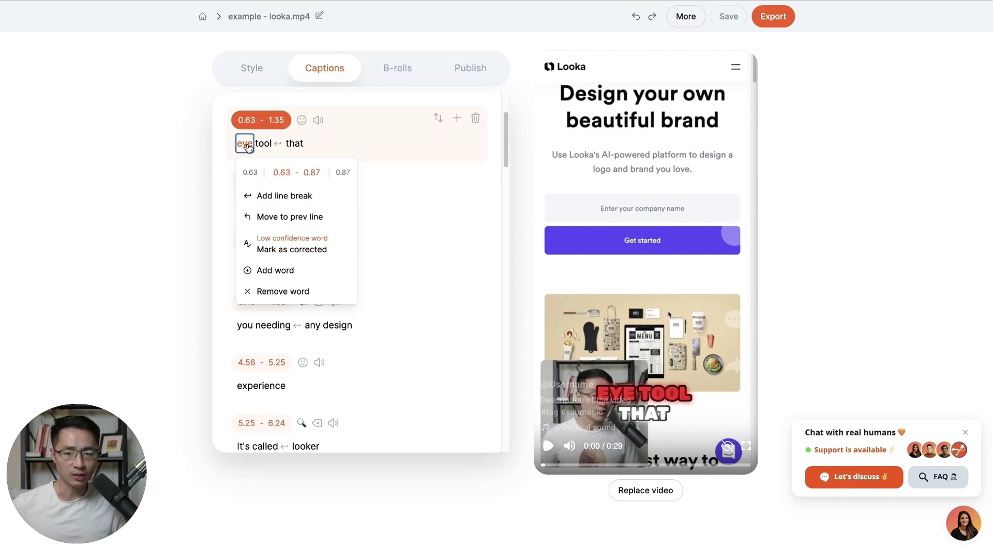
pyautogui.press('BackSpace')
pyautogui.press('BackSpace')
pyautogui.press('BackSpace')
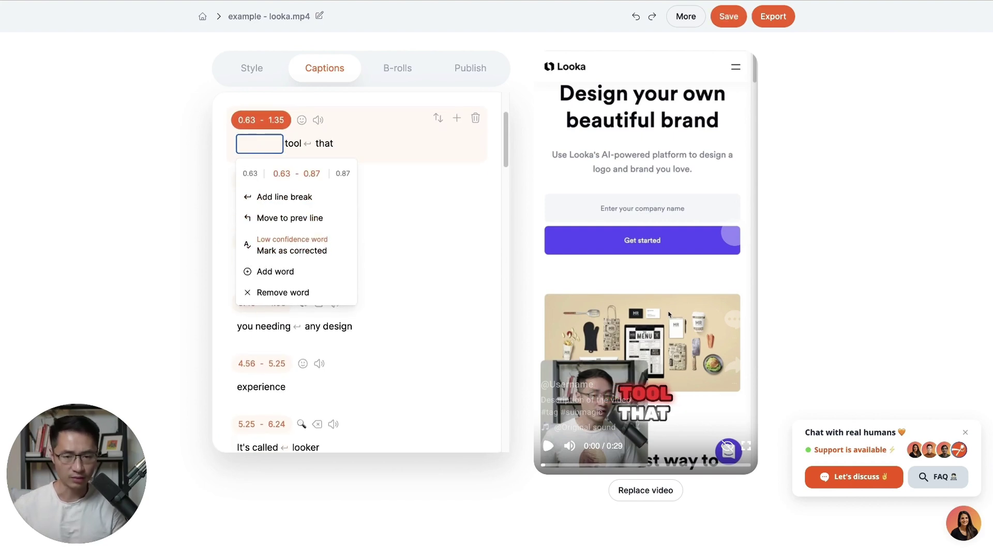
pyautogui.write('ai')
pyautogui.press('Return')
# Step: Break the 'This is the website' caption after 'is' and remove its globe emoji
pyautogui.scroll(-5, 355, 328)
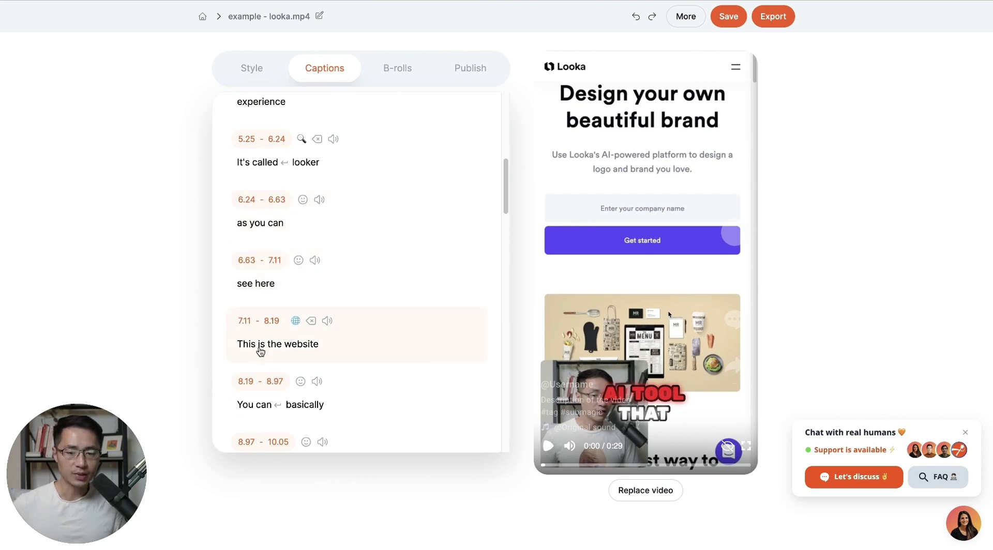
pyautogui.click(261, 345)
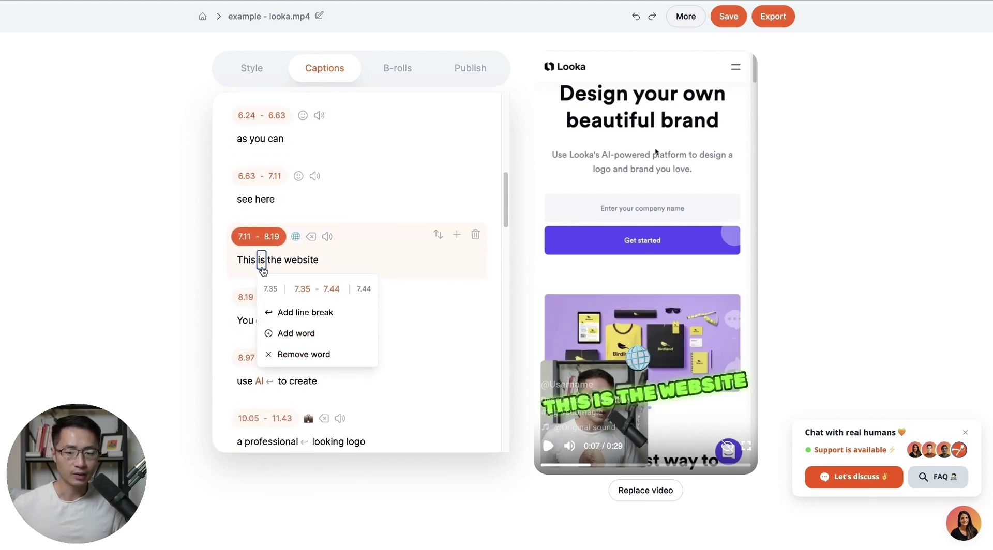
pyautogui.click(288, 313)
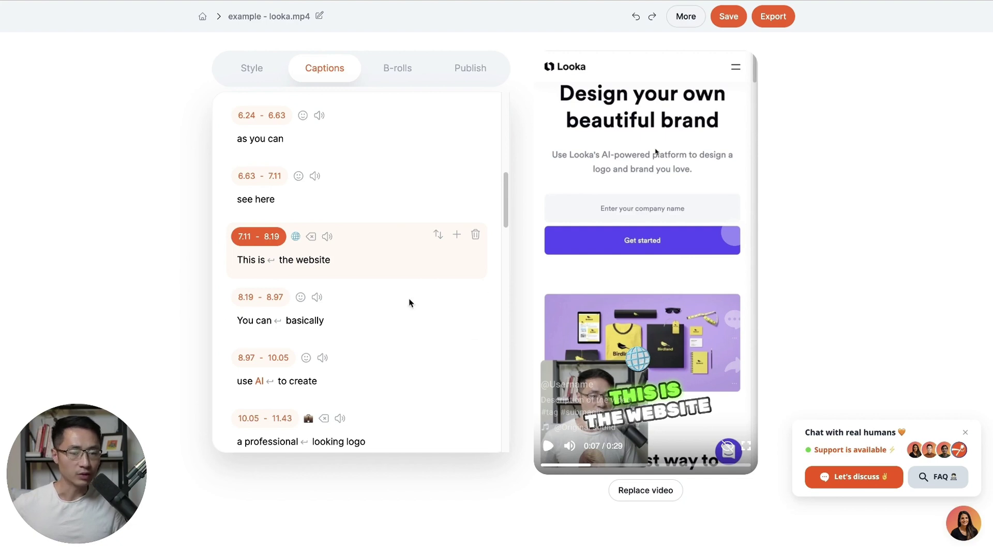
pyautogui.click(310, 237)
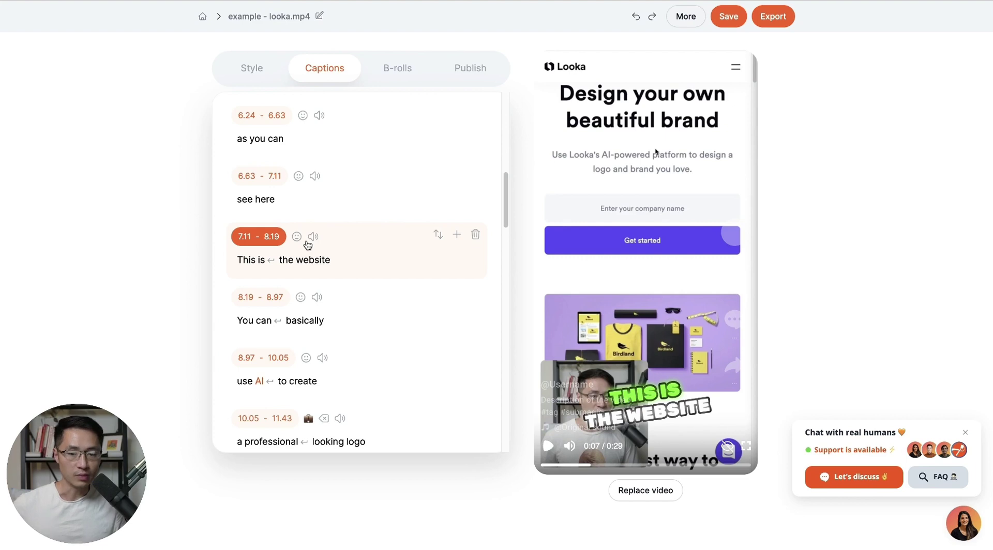
# Step: Preview the HORMOZI 1, WILLIAM and BEAST caption themes, ending on HORMOZI 2
pyautogui.click(252, 72)
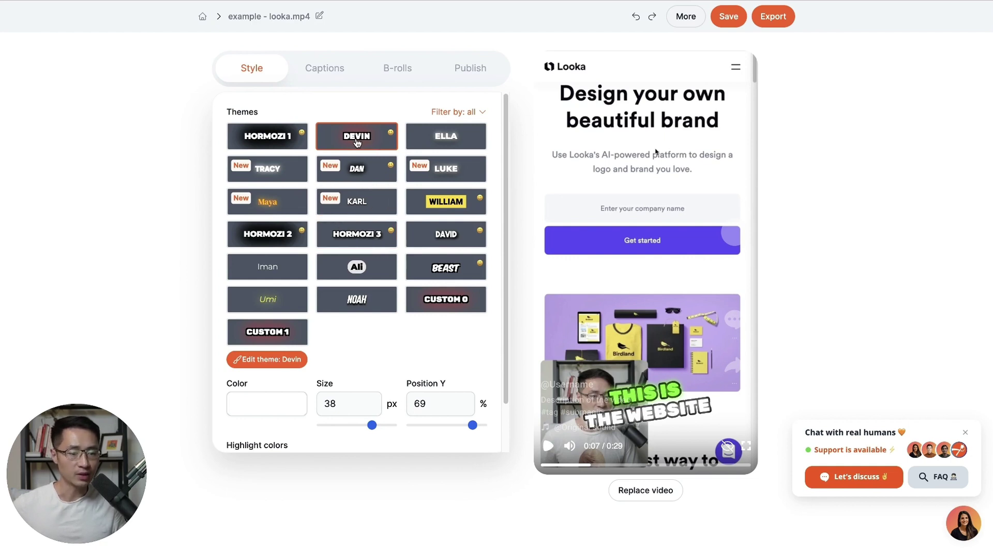
pyautogui.click(265, 142)
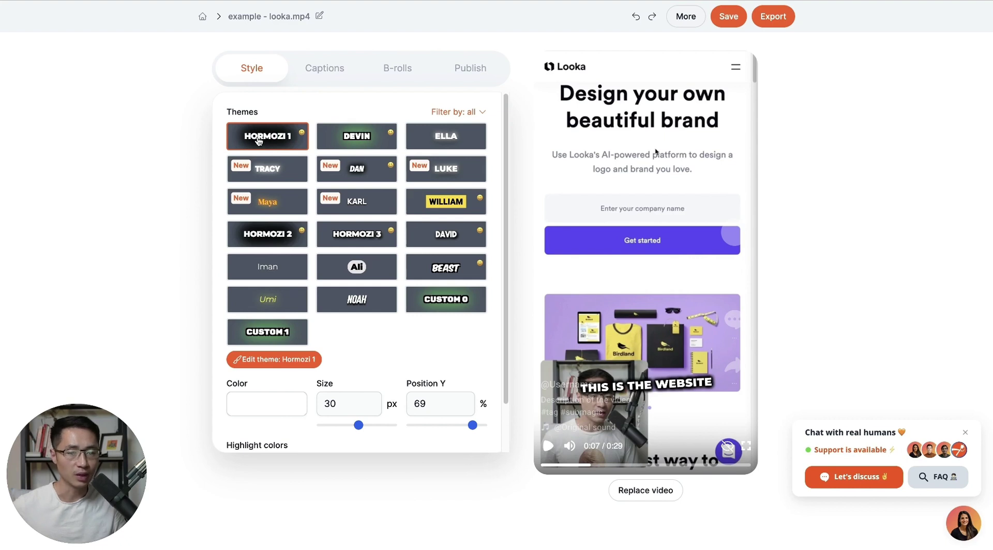
pyautogui.click(460, 210)
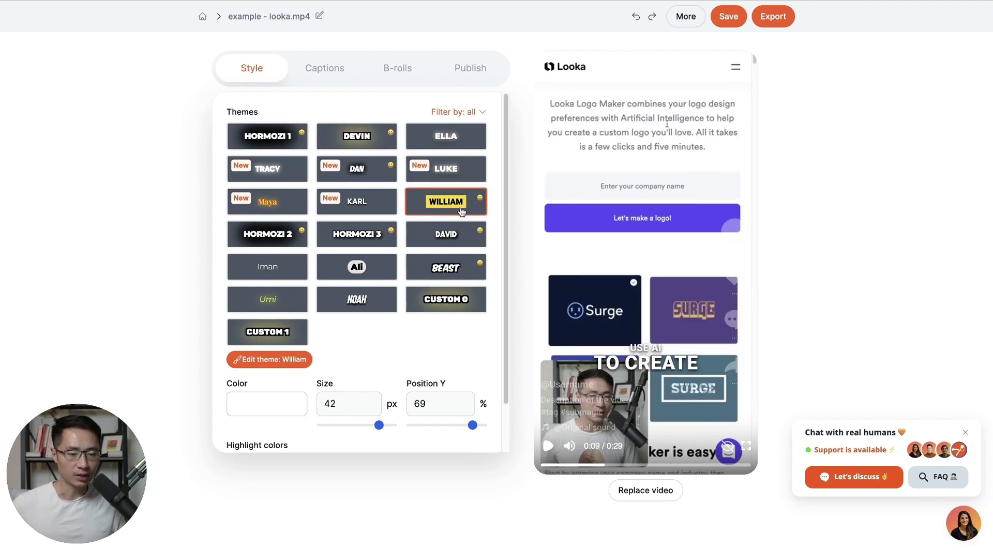
pyautogui.click(448, 272)
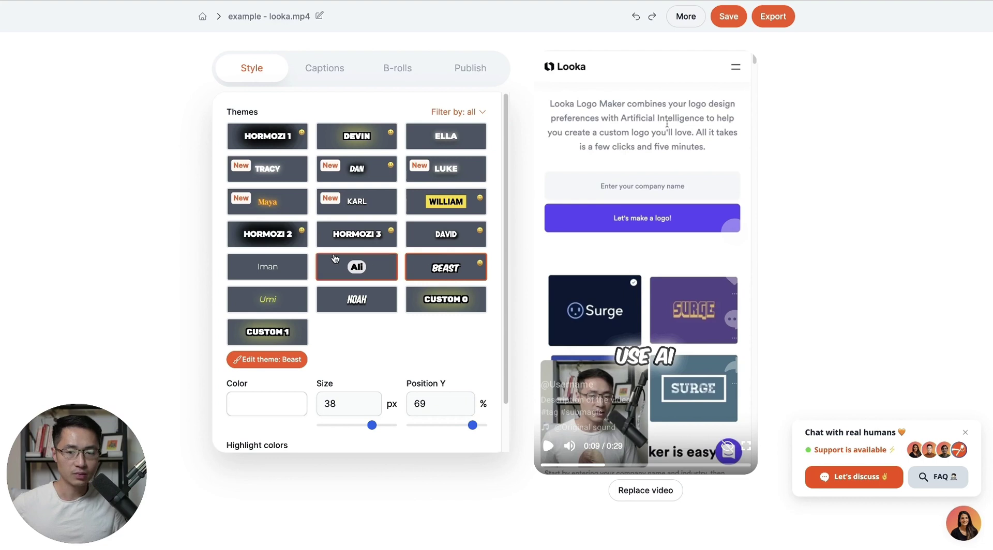
pyautogui.click(285, 236)
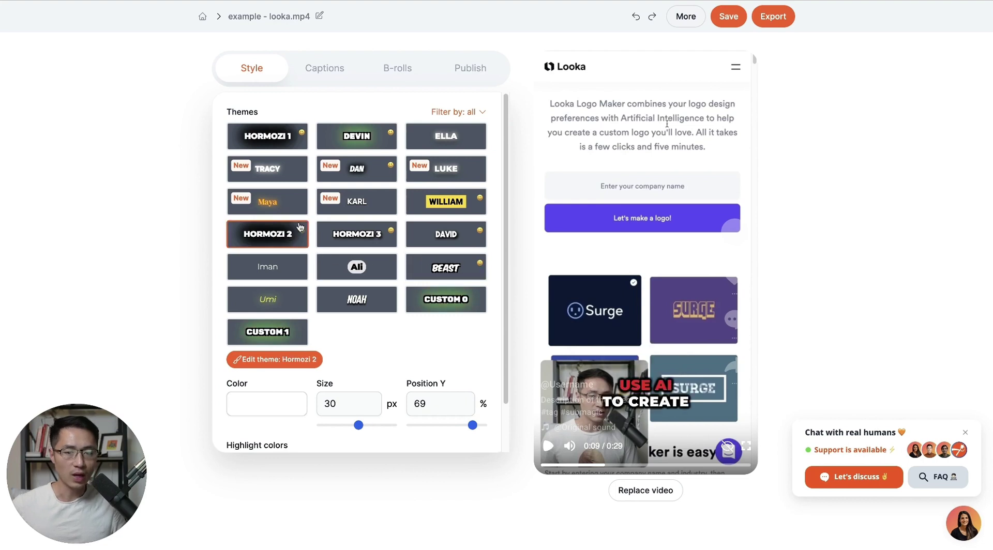
# Step: Reapply the Devin theme, review its font, shadow, stroke and caption settings, and save a custom Devin theme
pyautogui.click(343, 136)
pyautogui.click(258, 362)
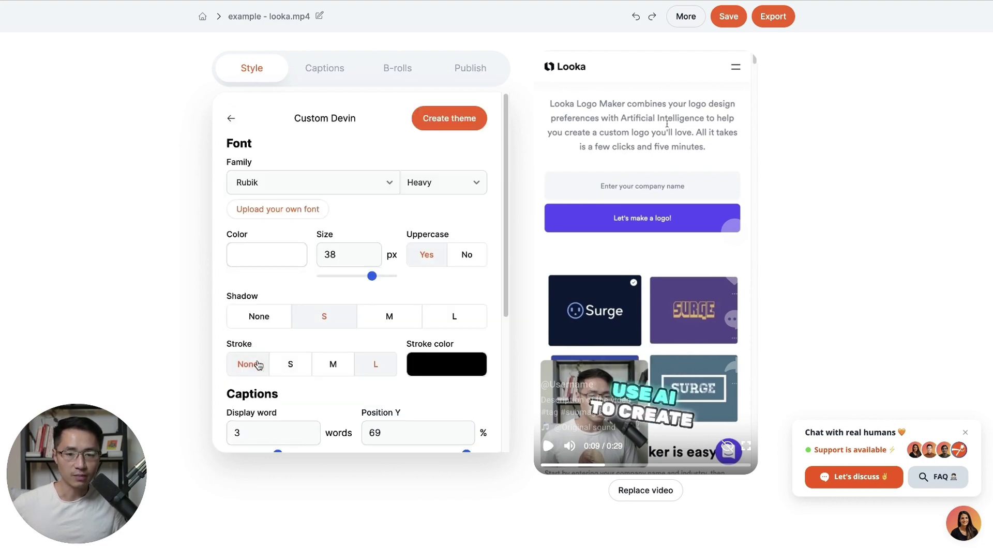
pyautogui.scroll(-1, 265, 184)
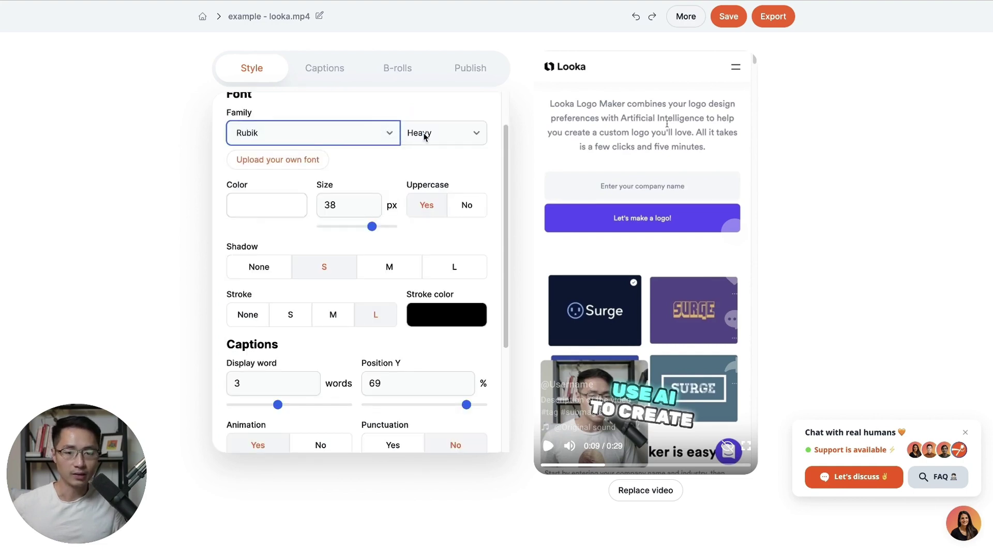
pyautogui.scroll(-1, 324, 283)
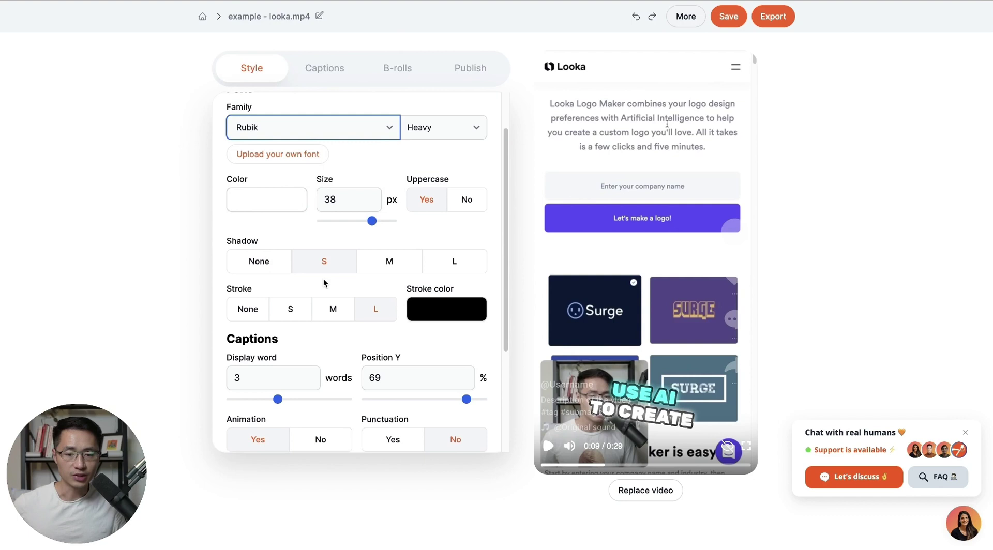
pyautogui.scroll(-3, 324, 283)
pyautogui.click(366, 322)
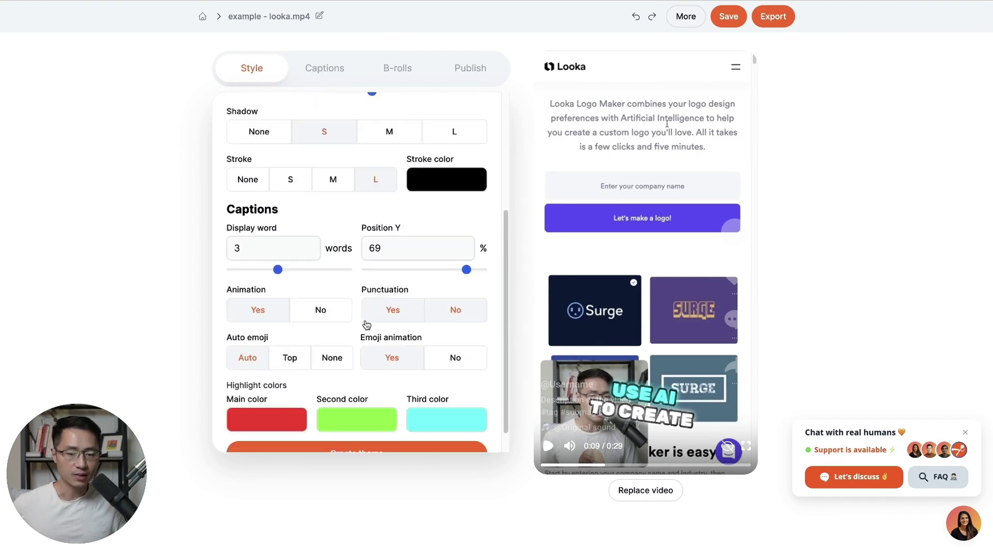
pyautogui.scroll(2, 364, 319)
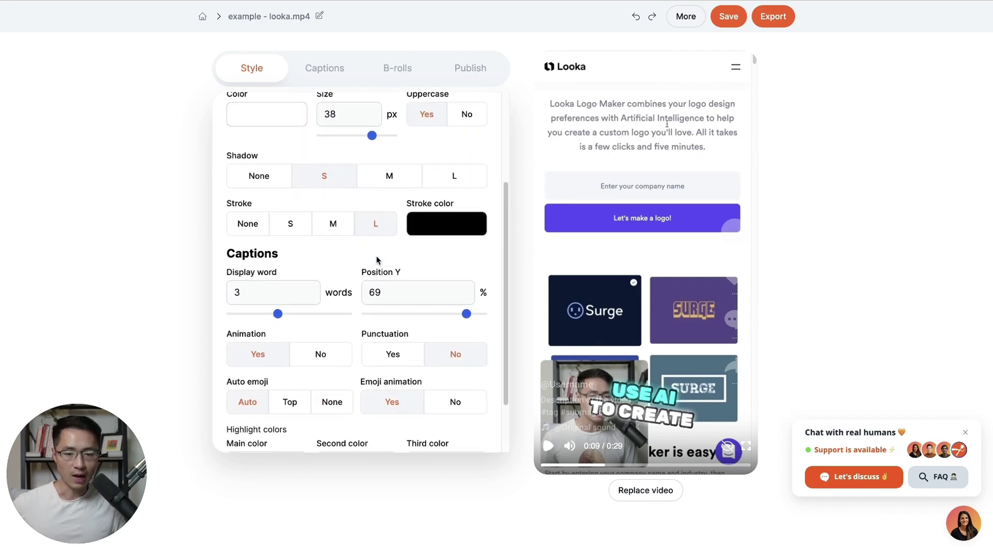
pyautogui.scroll(-2, 365, 314)
pyautogui.scroll(-1, 370, 312)
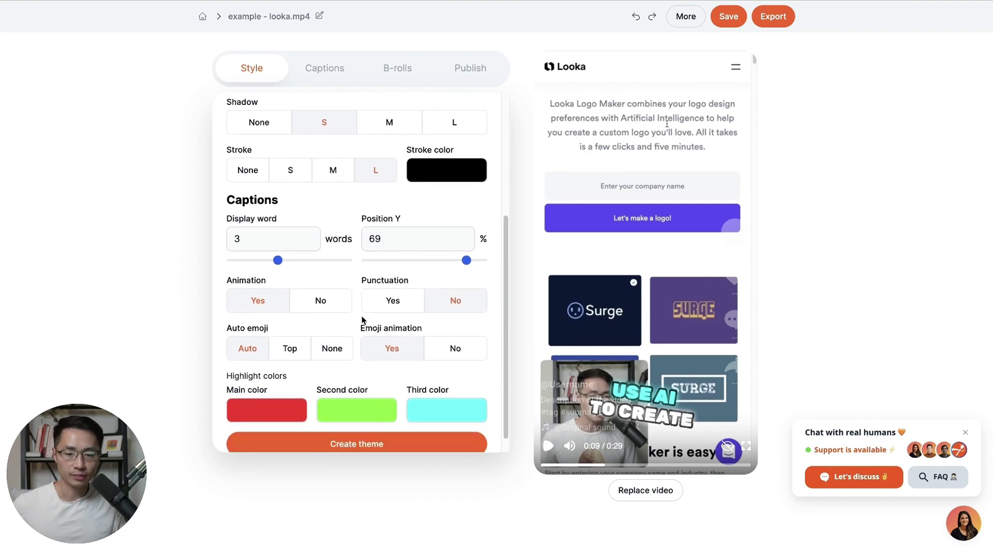
pyautogui.scroll(-1, 361, 316)
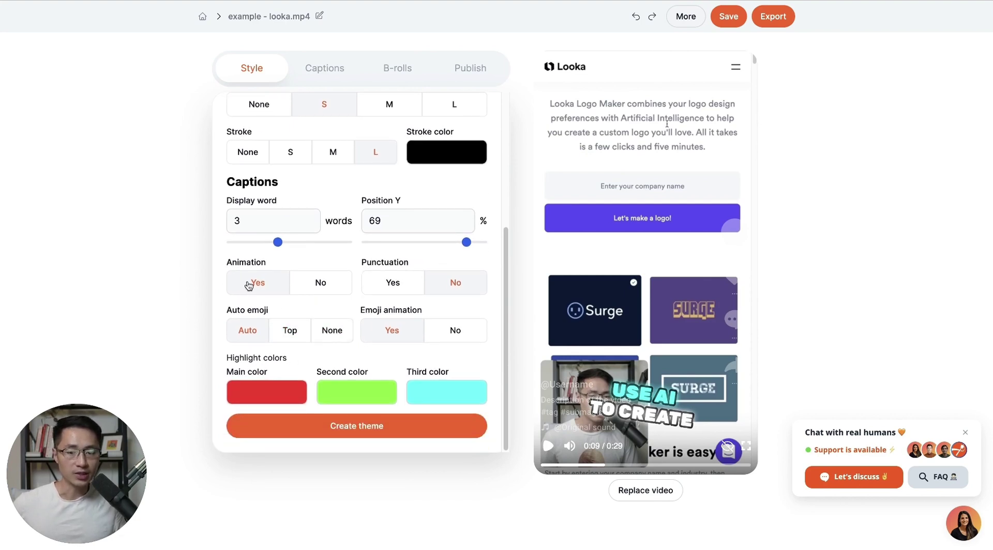
pyautogui.click(421, 425)
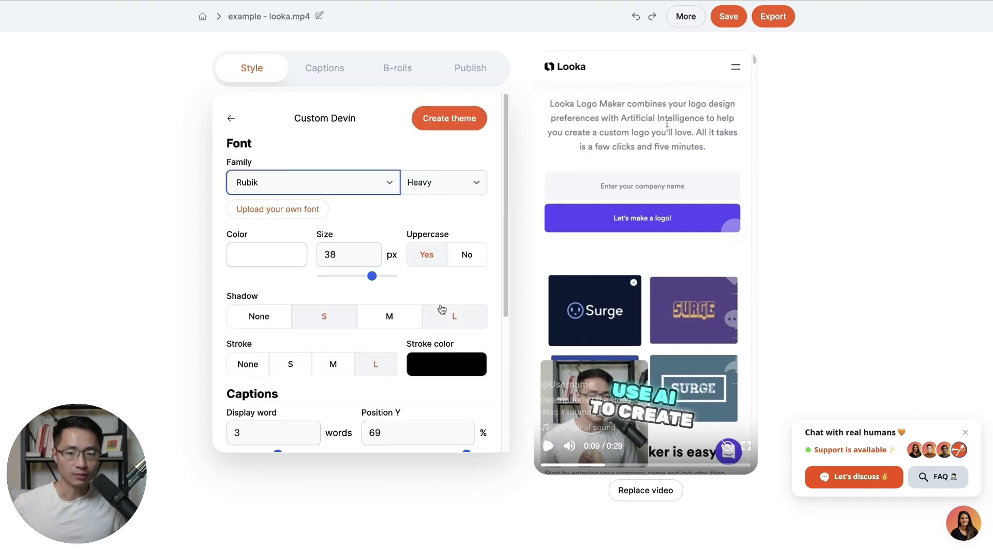
# Step: Set the Devin captions to size 30 and position Y 38%
pyautogui.click(232, 120)
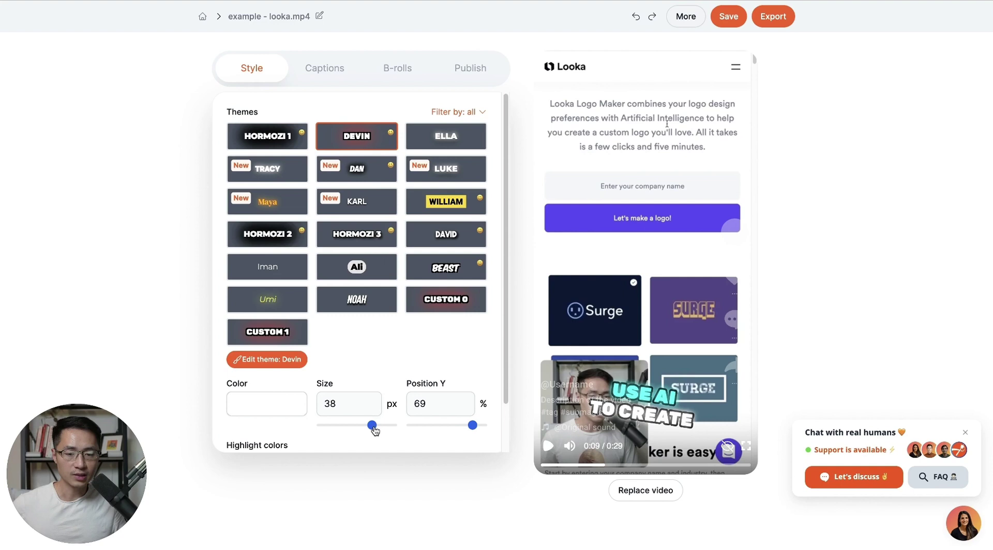
pyautogui.moveTo(374, 429)
pyautogui.mouseDown()
pyautogui.moveTo(344, 429)
pyautogui.moveTo(358, 430)
pyautogui.mouseUp()
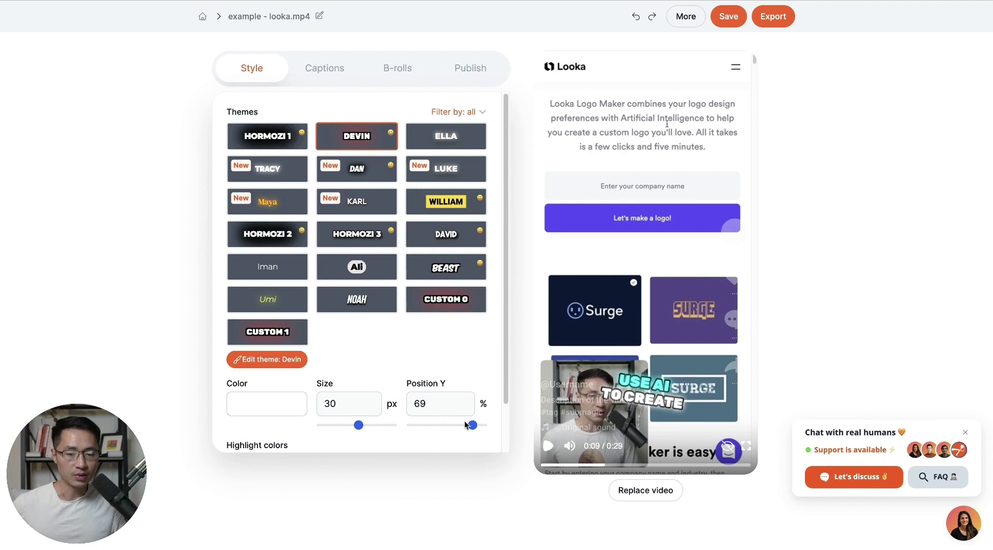
pyautogui.moveTo(472, 430); pyautogui.dragTo(446, 435)
# Step: Open free stock B-roll for the 'It's called looker' line and search 'laptop' instead of 'looker'
pyautogui.scroll(-2, 383, 155)
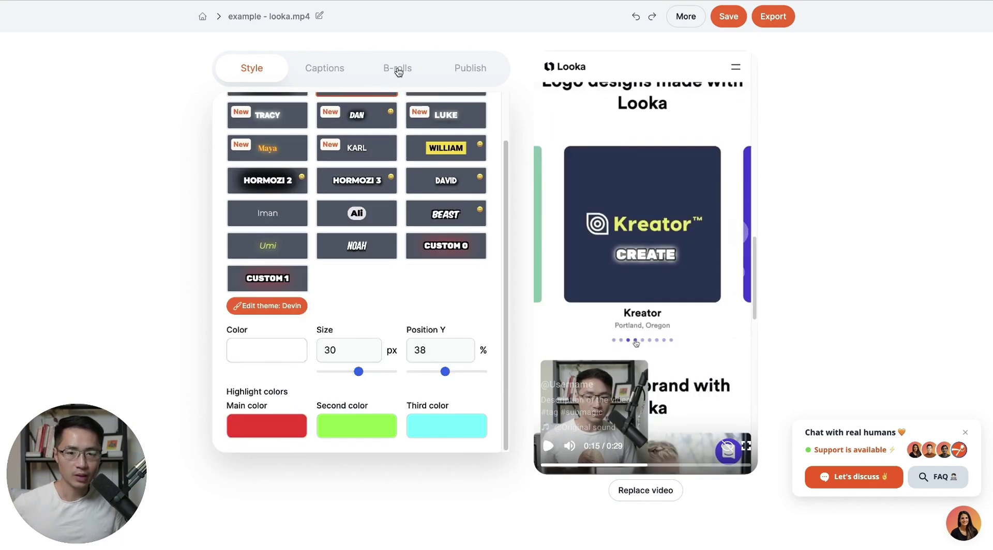
pyautogui.click(399, 72)
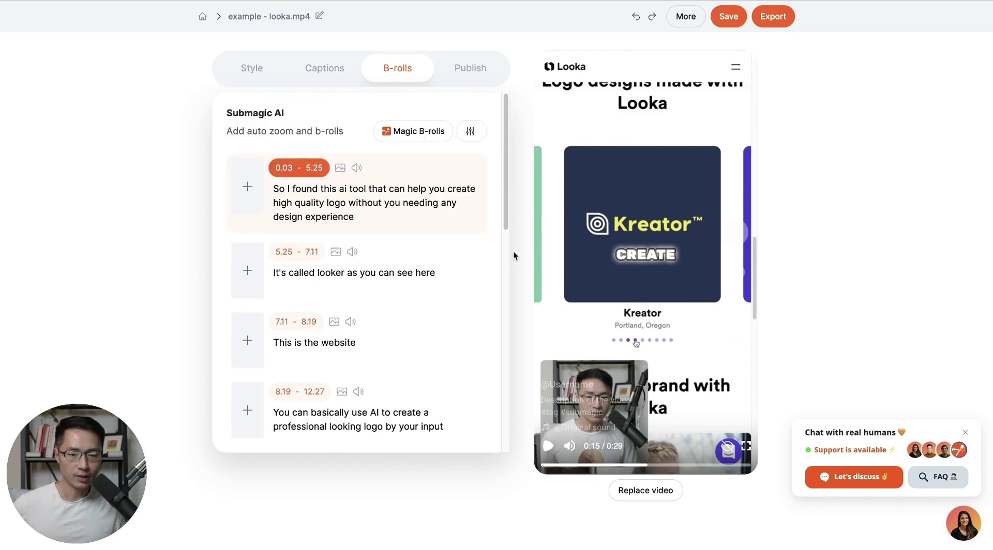
pyautogui.click(247, 274)
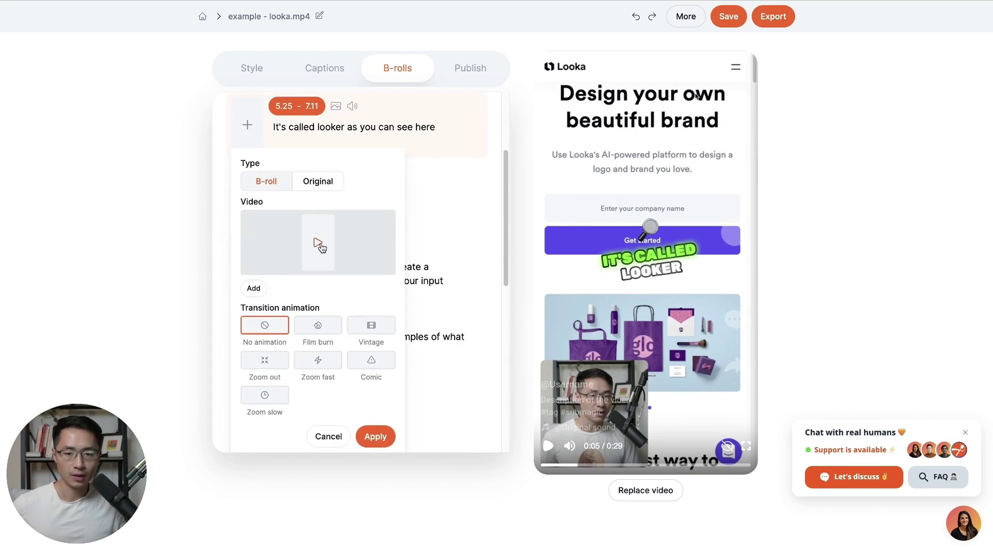
pyautogui.click(321, 244)
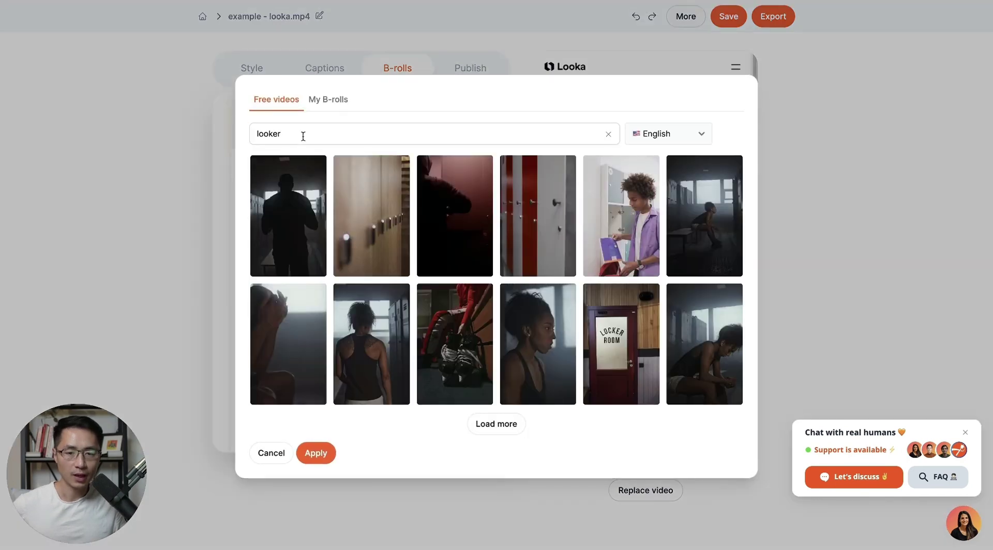
pyautogui.moveTo(303, 136); pyautogui.dragTo(237, 133)
pyautogui.press('BackSpace')
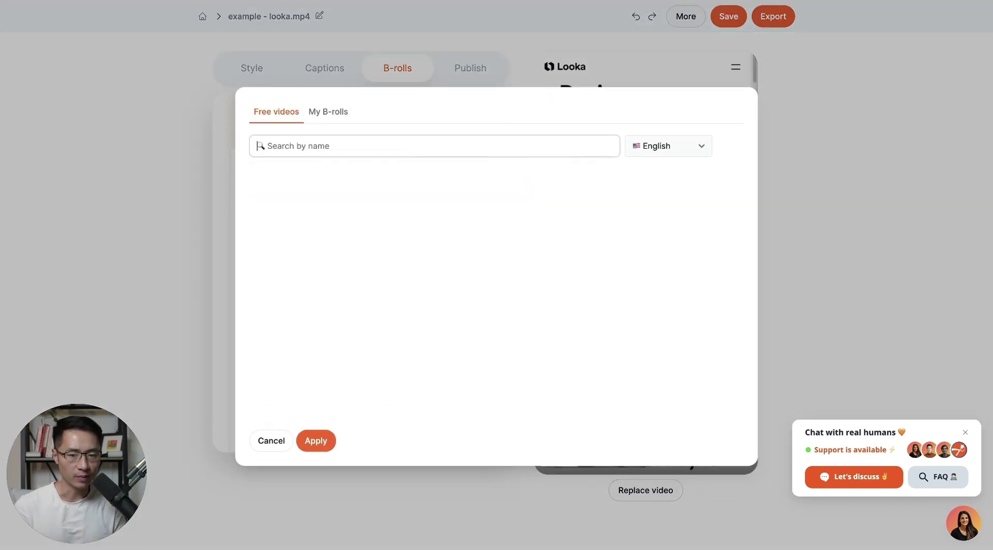
pyautogui.write('laptop')
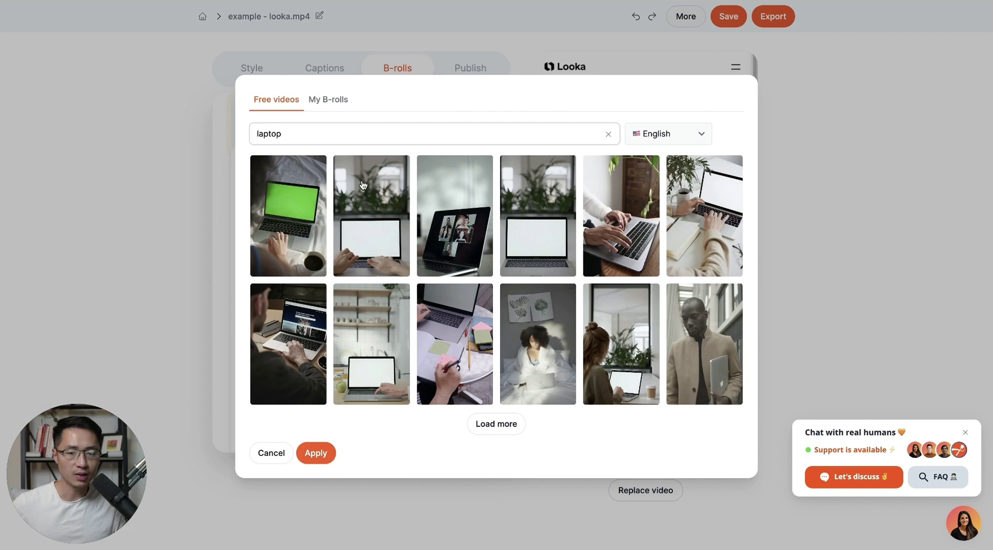
# Step: Apply the writing-beside-a-laptop clip as B-roll with a Film burn transition
pyautogui.click(458, 336)
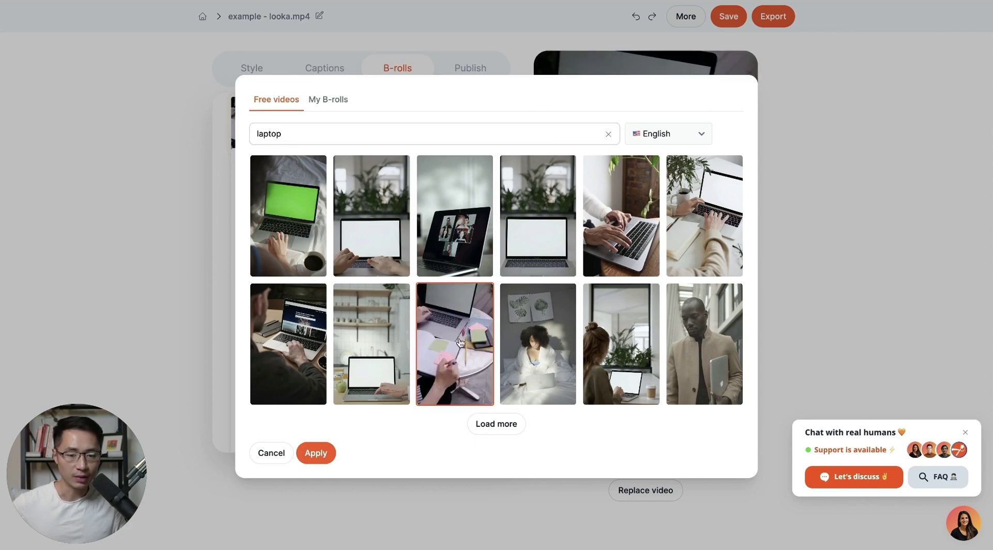
pyautogui.click(315, 453)
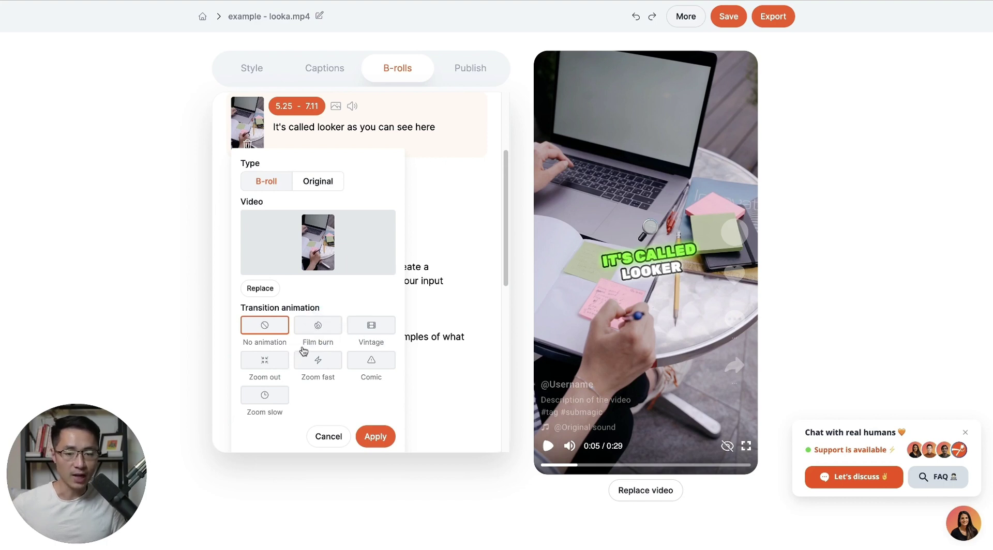
pyautogui.click(321, 327)
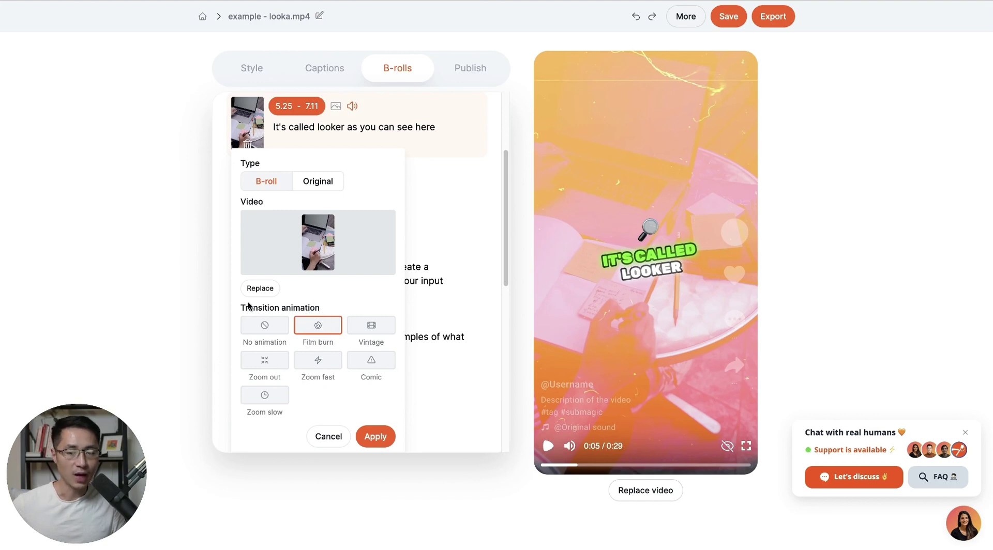
pyautogui.click(373, 437)
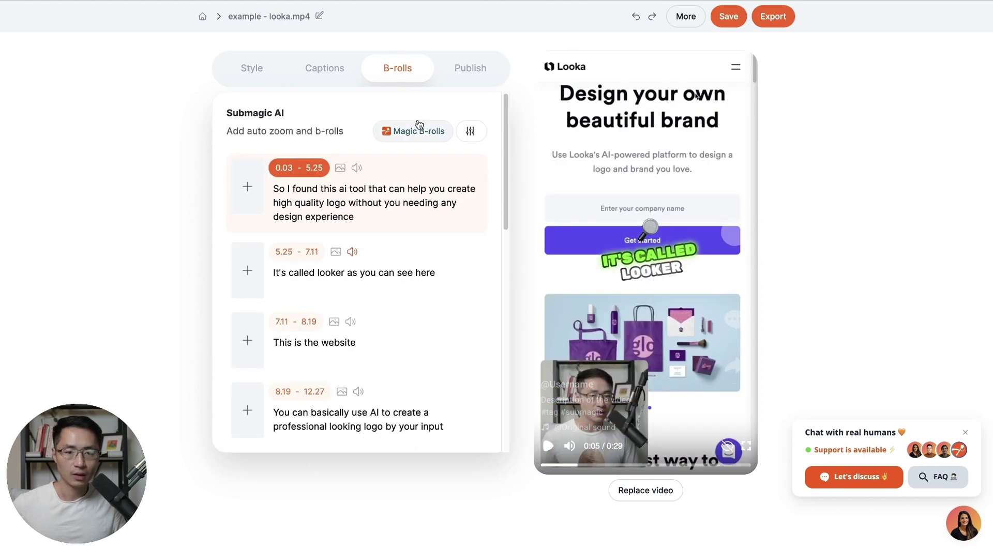
# Step: Regenerate the AI description and hashtags in the Publish tab, then export the video
pyautogui.click(471, 72)
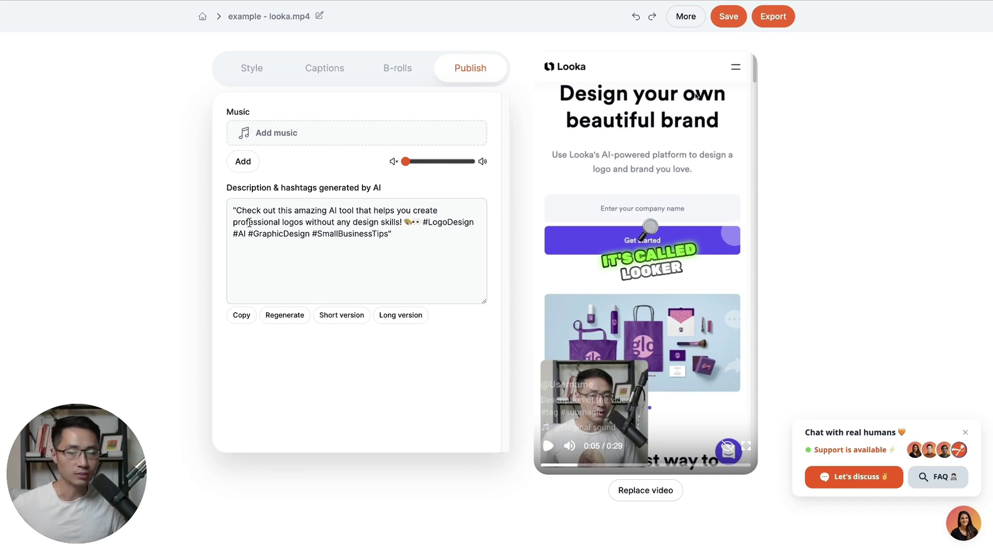
pyautogui.click(282, 320)
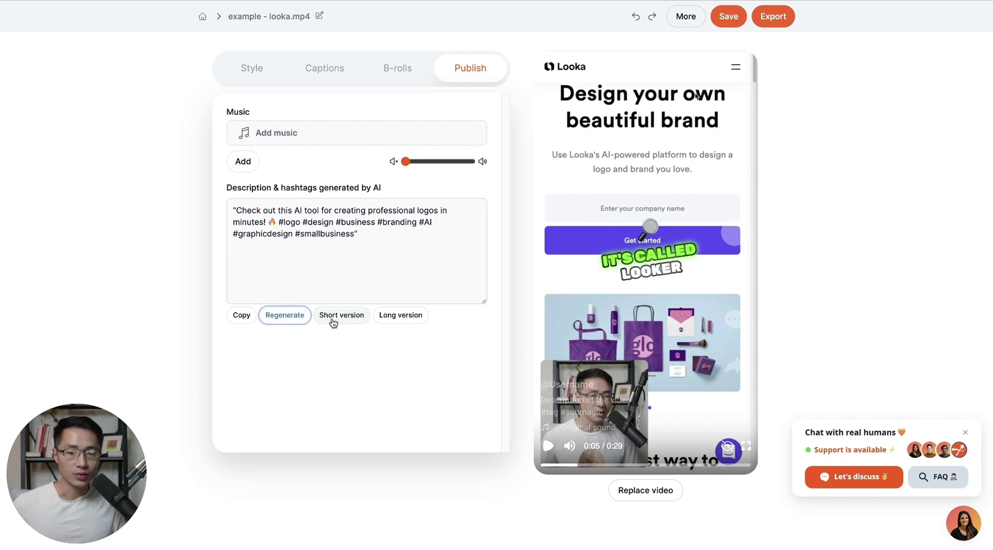
pyautogui.click(471, 284)
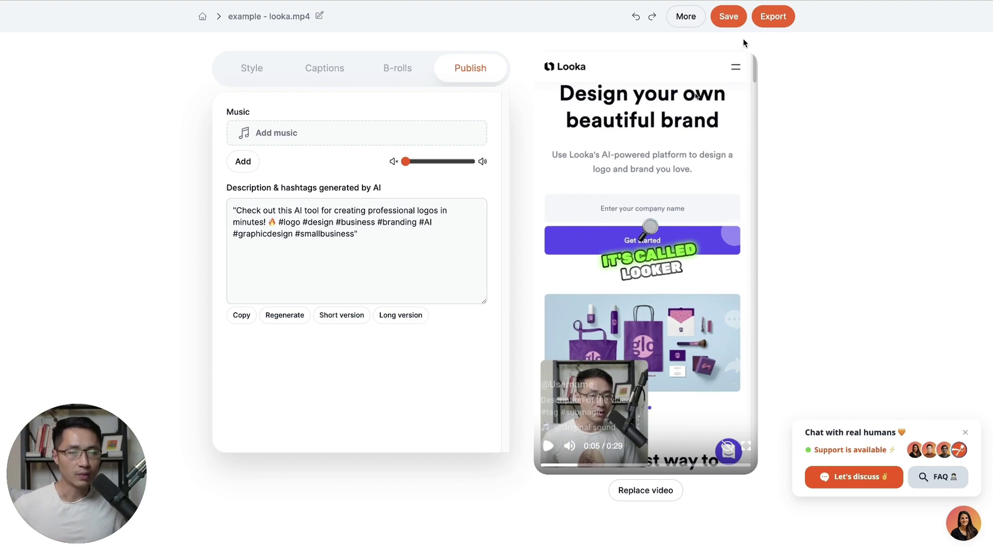
pyautogui.click(774, 16)
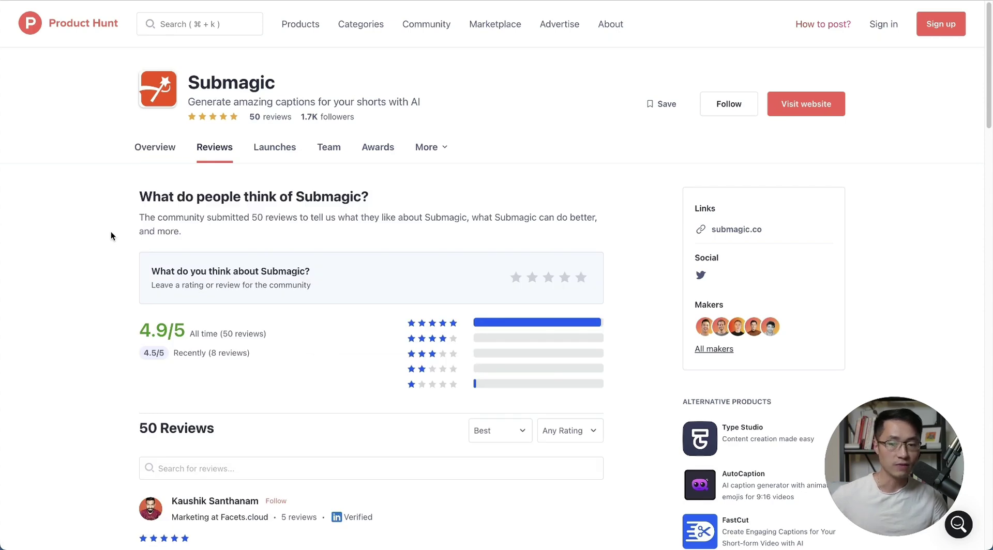
pyautogui.scroll(-1, 120, 249)
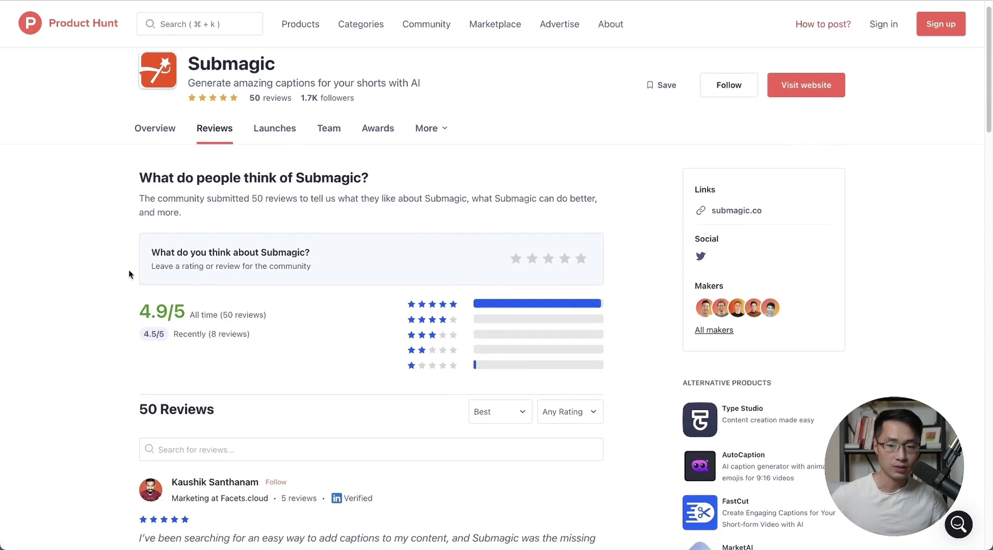
pyautogui.scroll(-1, 134, 292)
pyautogui.scroll(-3, 284, 332)
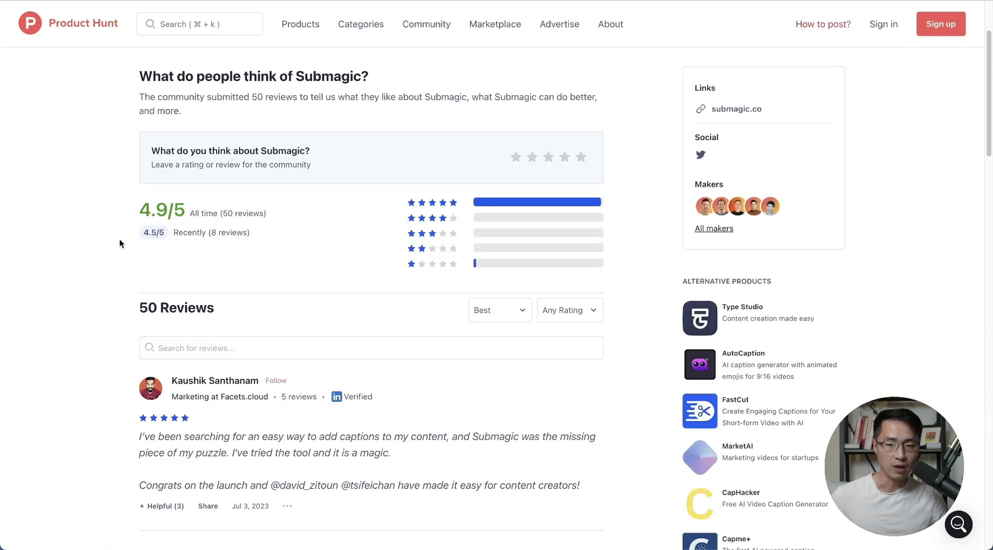
pyautogui.scroll(-5, 124, 220)
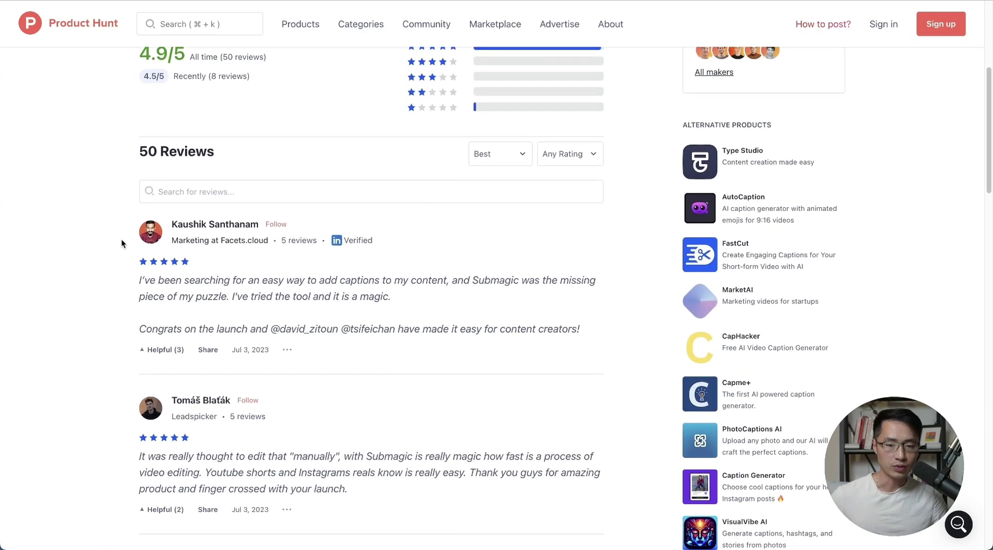
pyautogui.scroll(-3, 121, 239)
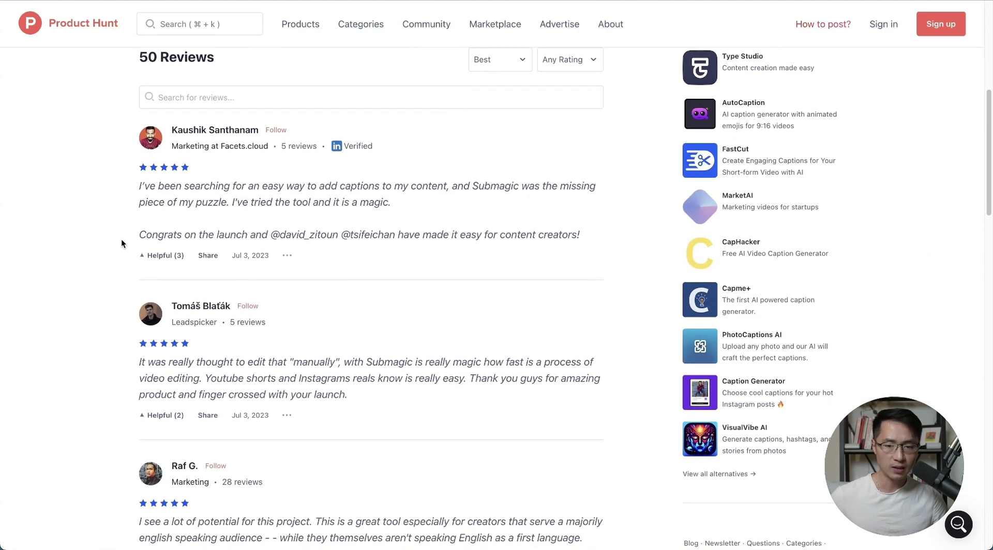
pyautogui.scroll(-2, 121, 239)
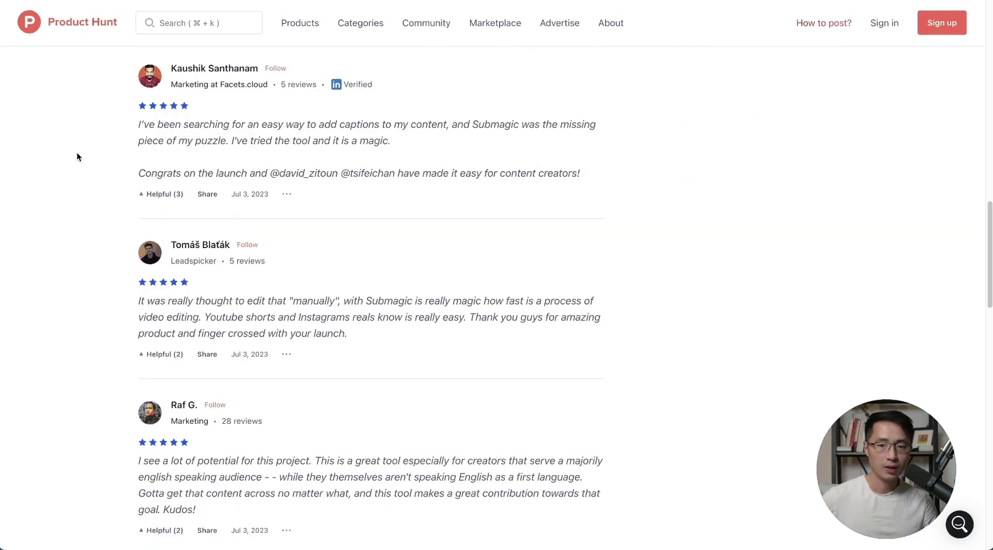
pyautogui.moveTo(138, 126); pyautogui.dragTo(385, 146)
pyautogui.click(638, 226)
pyautogui.scroll(-3, 639, 225)
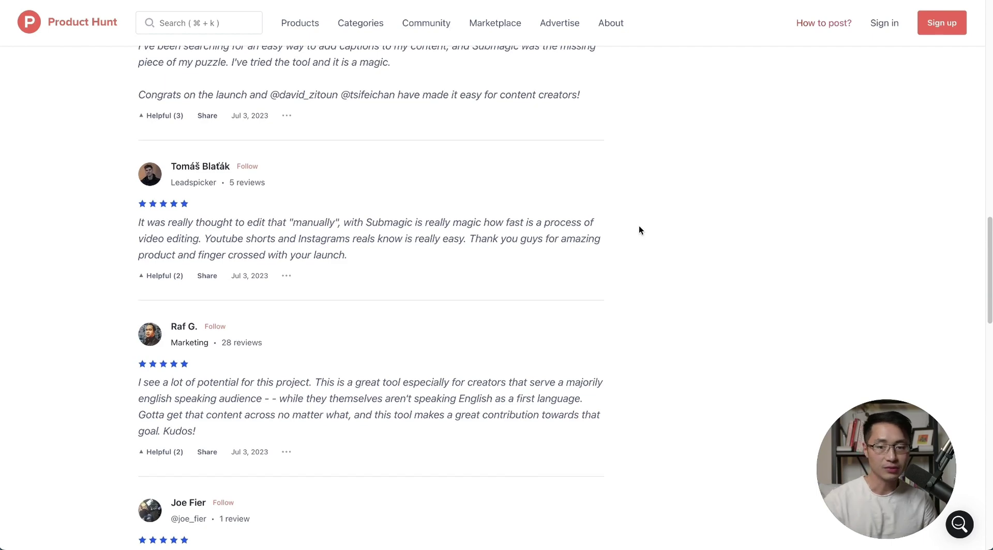
pyautogui.scroll(-2, 639, 228)
pyautogui.scroll(-7, 639, 230)
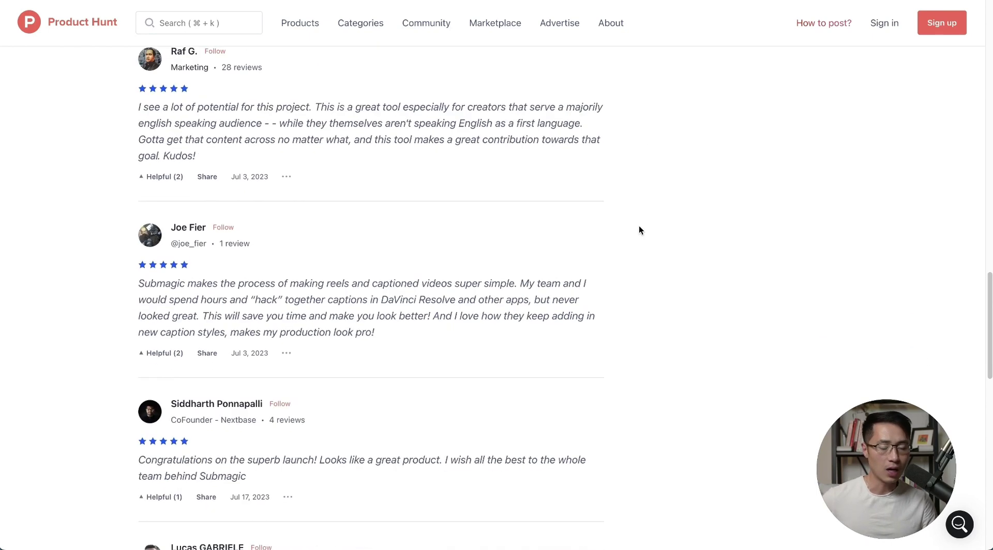
pyautogui.scroll(-3, 640, 230)
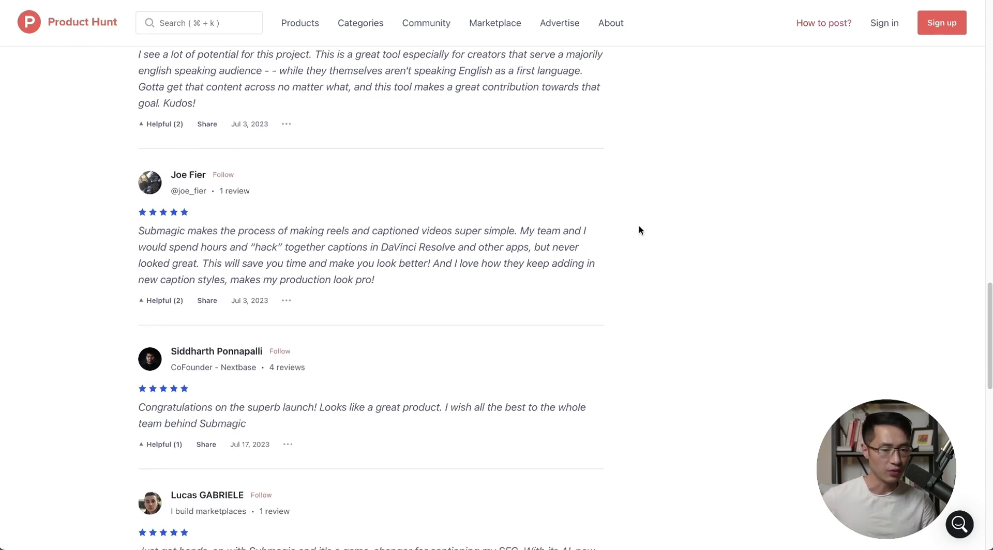
pyautogui.scroll(-5, 639, 227)
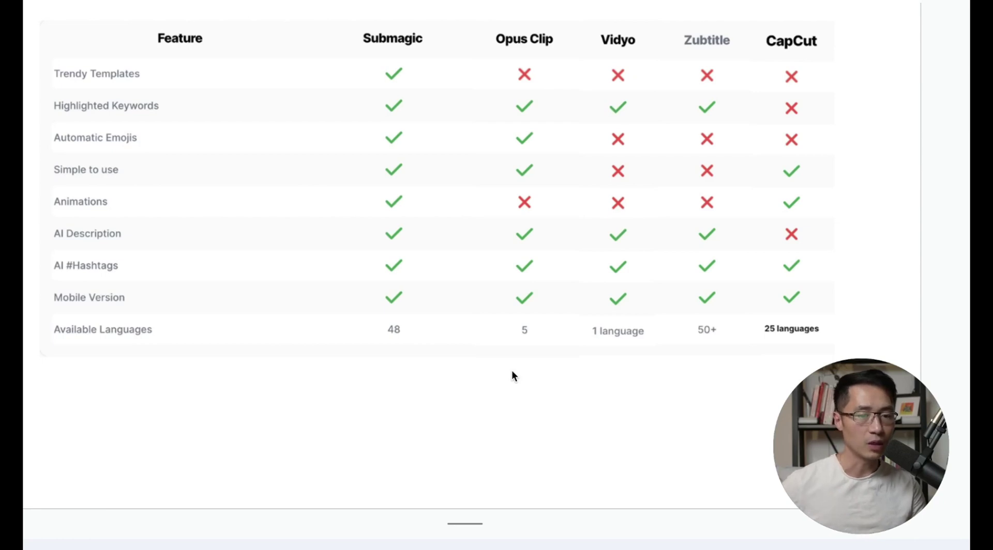
# Step: Select the comparison table of Submagic against Opus Clip, Vidyo, Zubtitle and CapCut, then click its headers
pyautogui.click(611, 45)
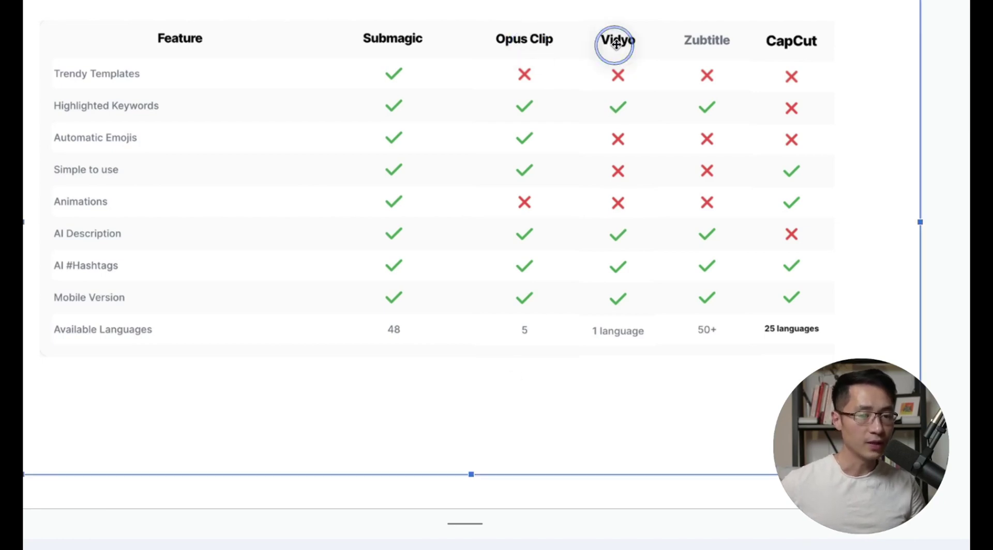
pyautogui.click(693, 41)
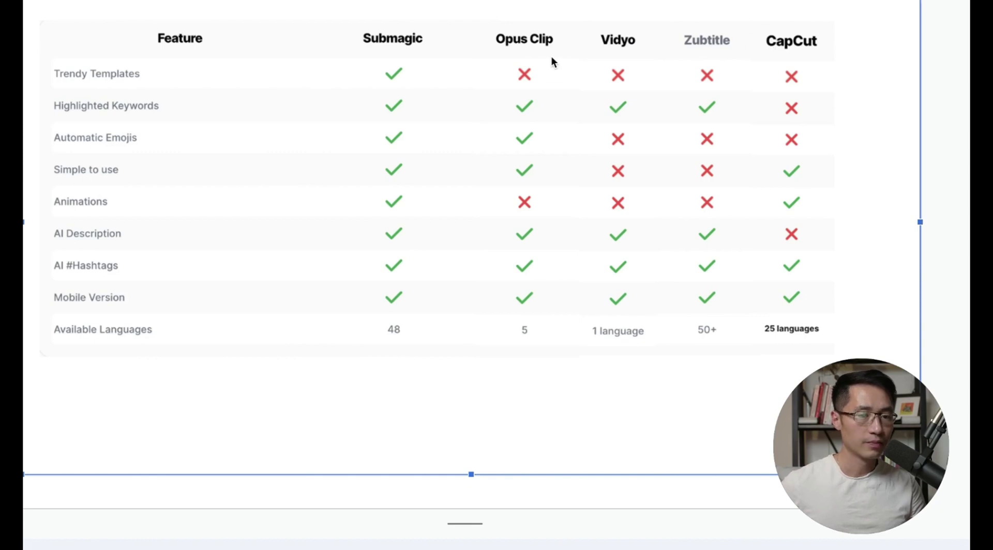